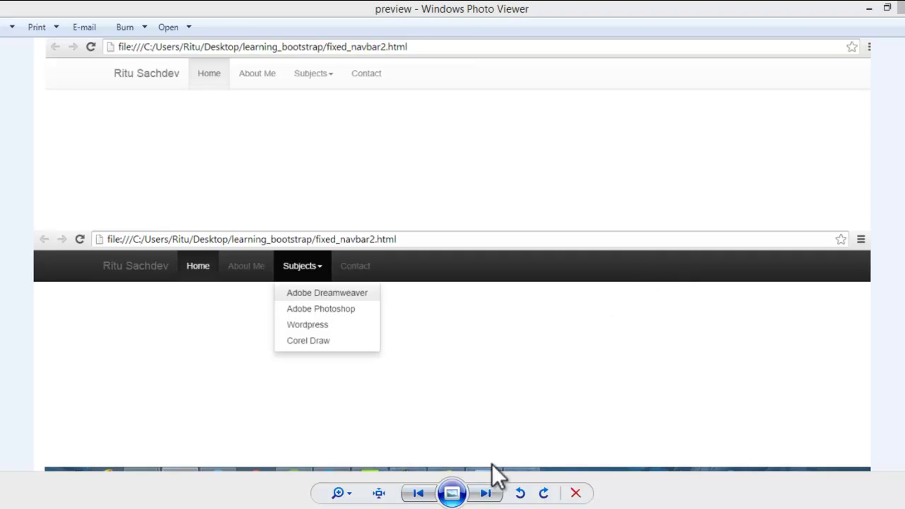
Look through the preview images in Windows Photo Viewer, comparing the navigation bar's colour and theme variants
left_click(486, 492)
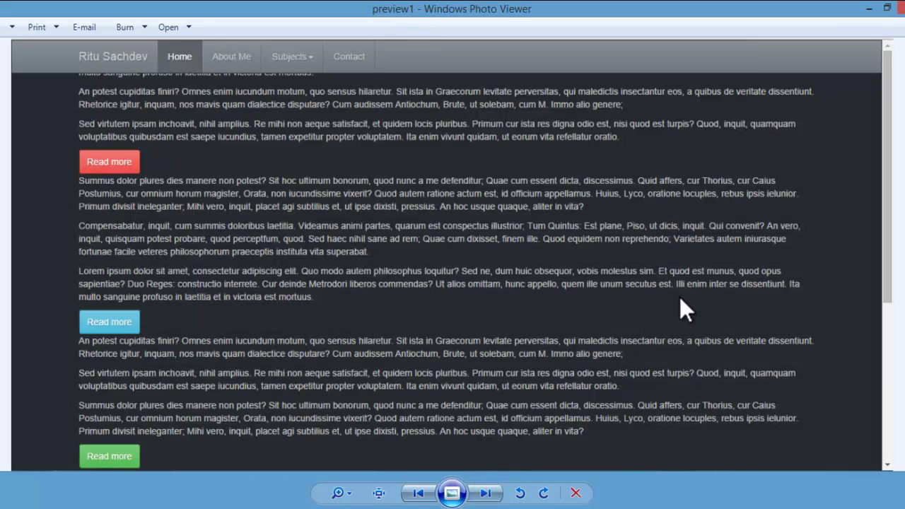
key("Right")
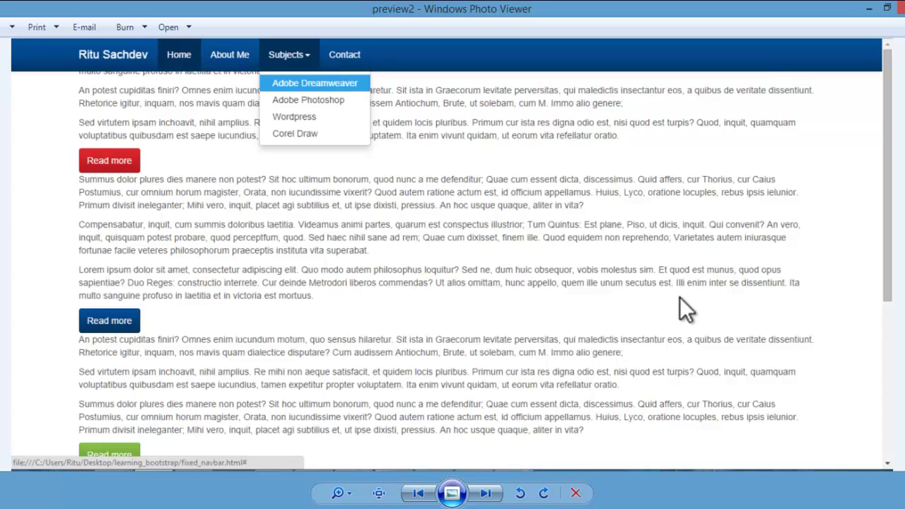
key("Right")
key("Left")
key("Left")
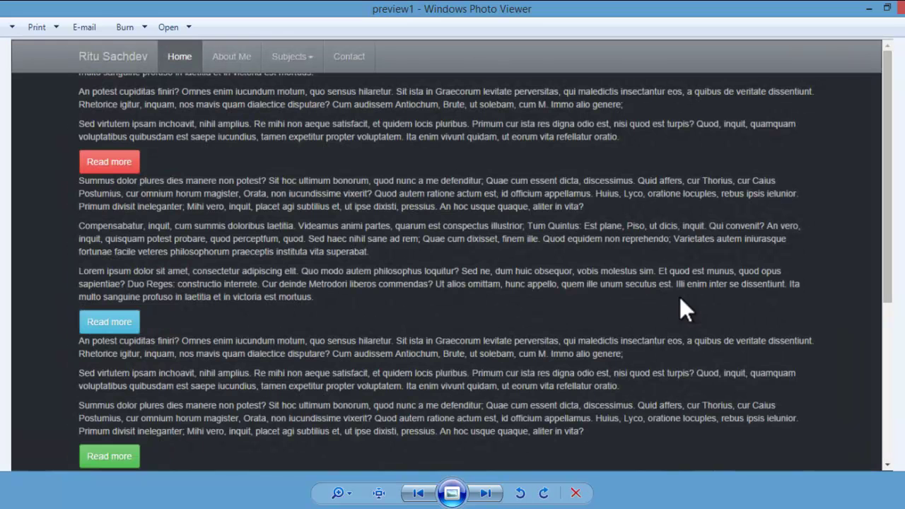
key("Right")
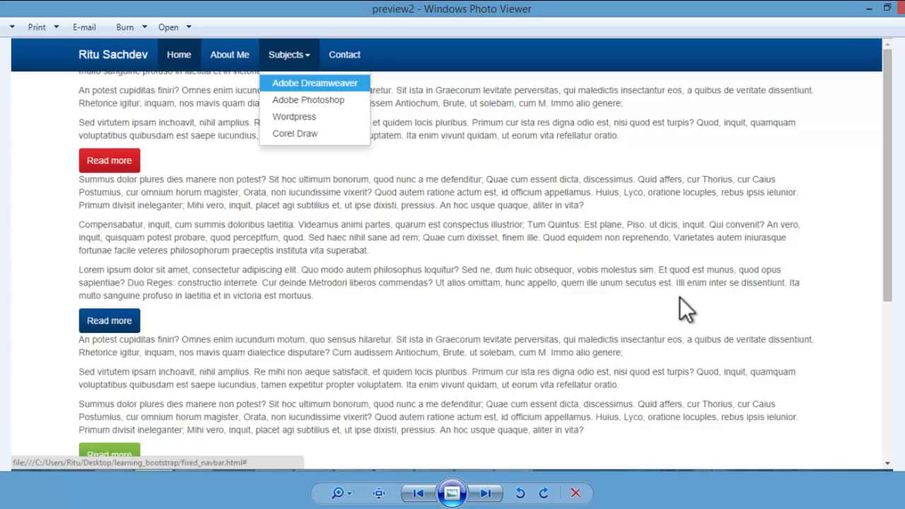
key("Right")
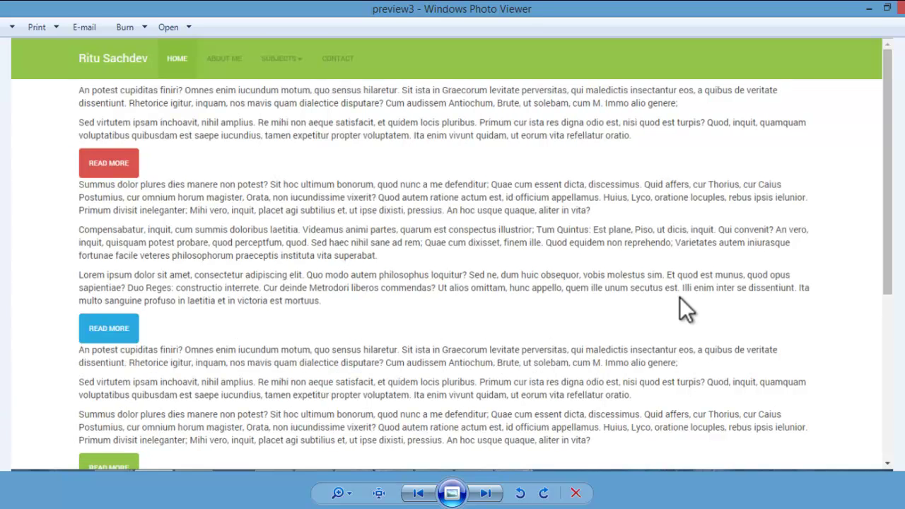
key("Left")
key("Left")
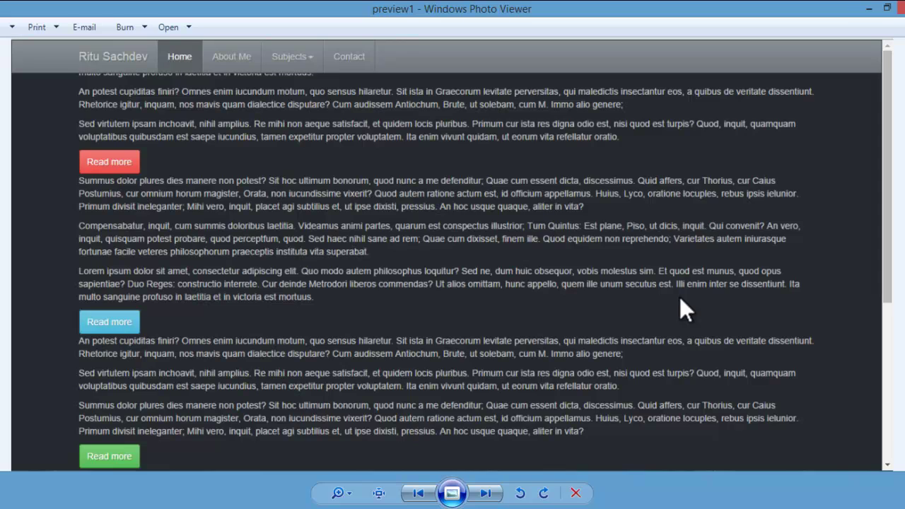
key("Right")
key("Right")
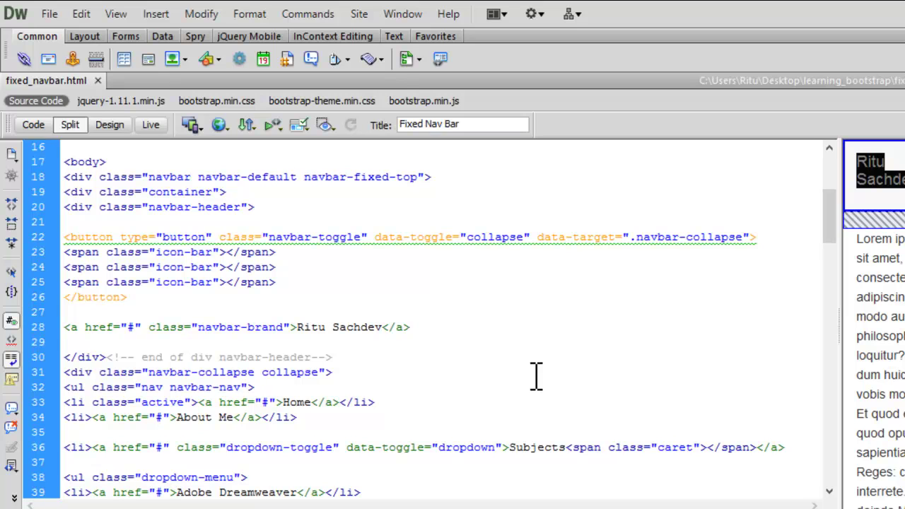
Review the fixed_navbar.html code in Dreamweaver and the Web Devlopment with Bootstrap playlist on the YouTube channel
scroll(536, 376, "up", 5)
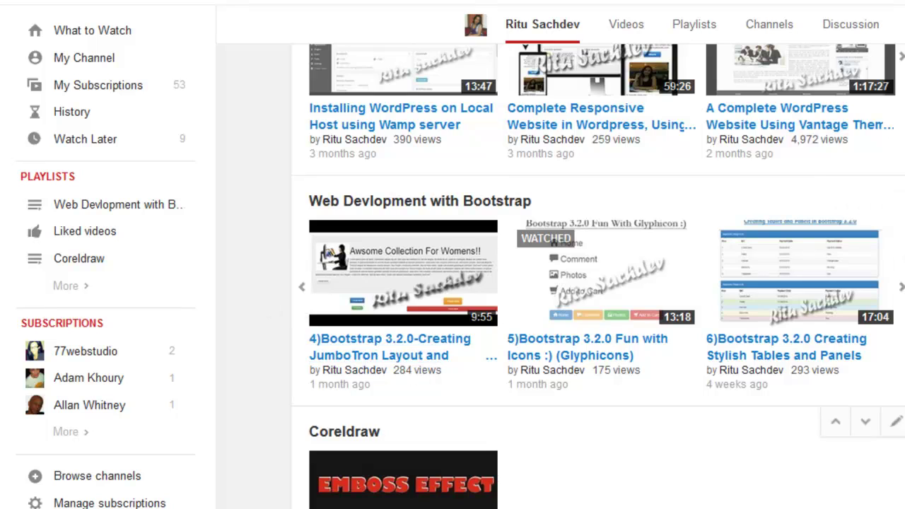
scroll(526, 378, "up", 5)
scroll(526, 378, "down", 3)
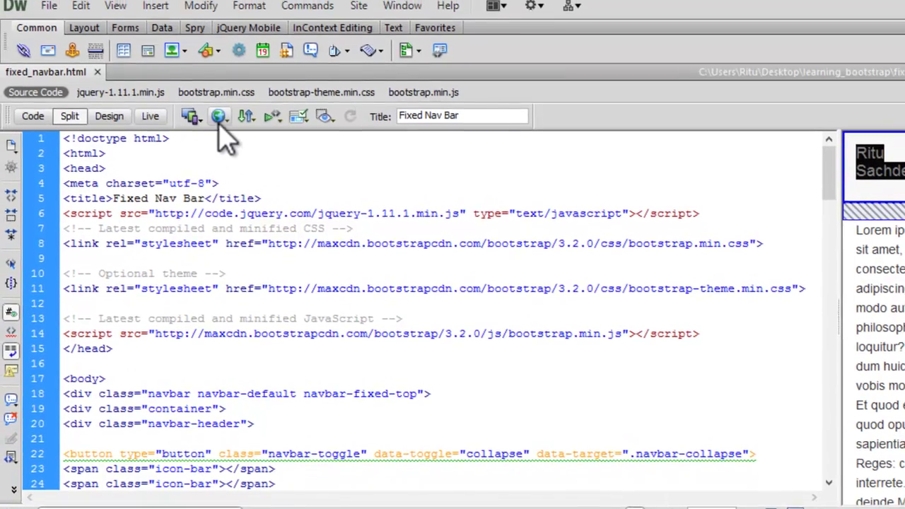
Preview fixed_navbar.html in Chrome, keeping a single tab of it, and check how the fixed navigation bar behaves on scrolling
left_click(215, 36)
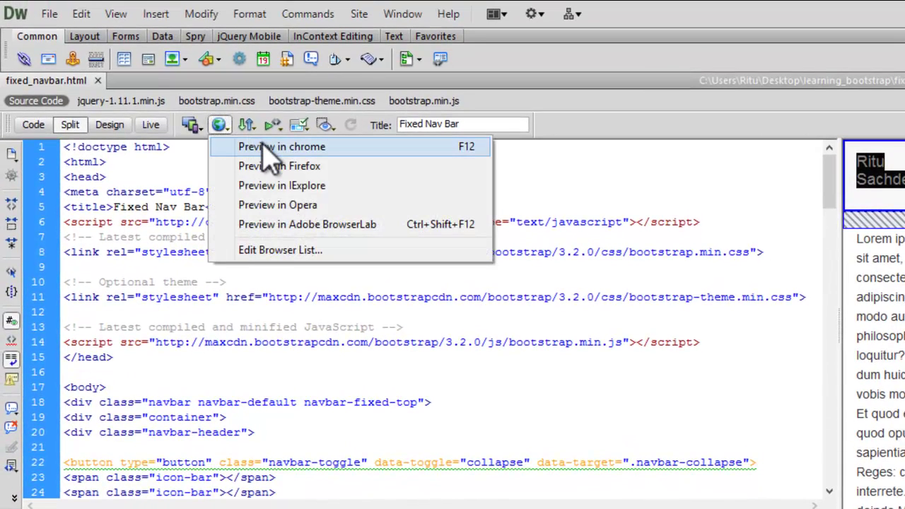
left_click(260, 146)
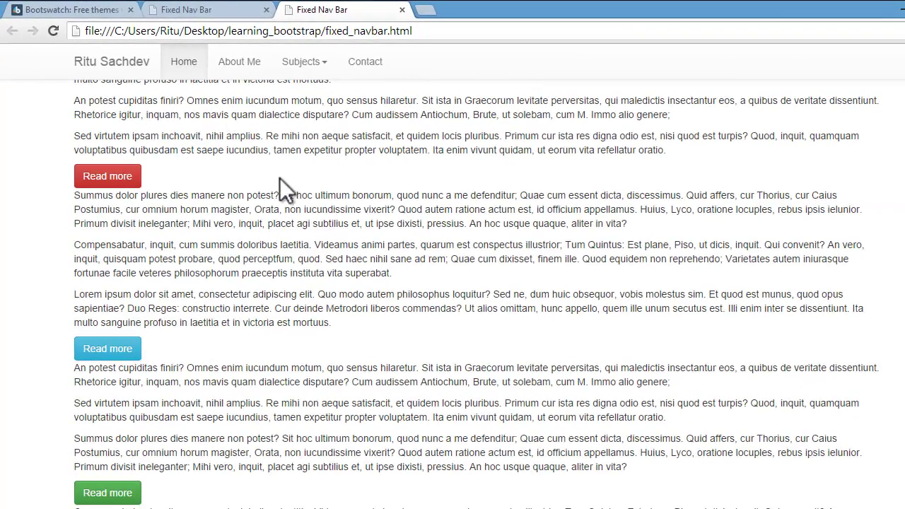
scroll(286, 202, "down", 4)
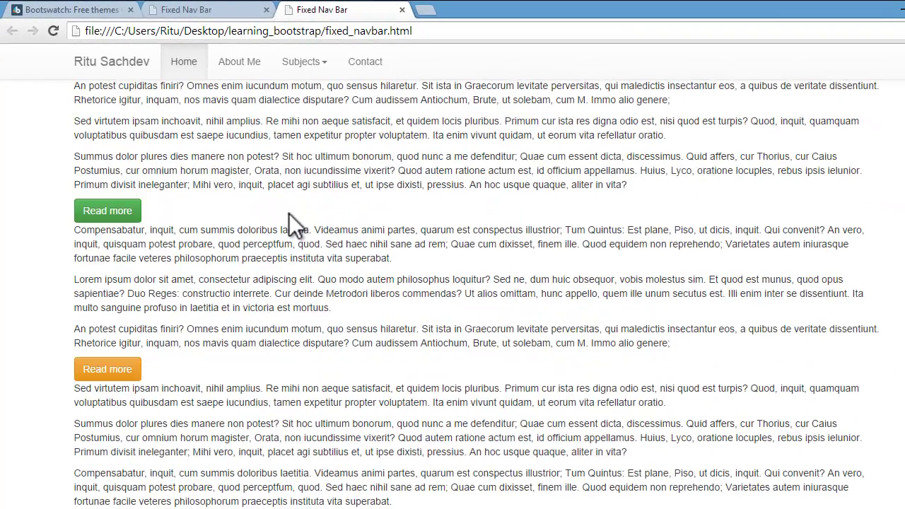
scroll(289, 212, "up", 4)
left_click(266, 10)
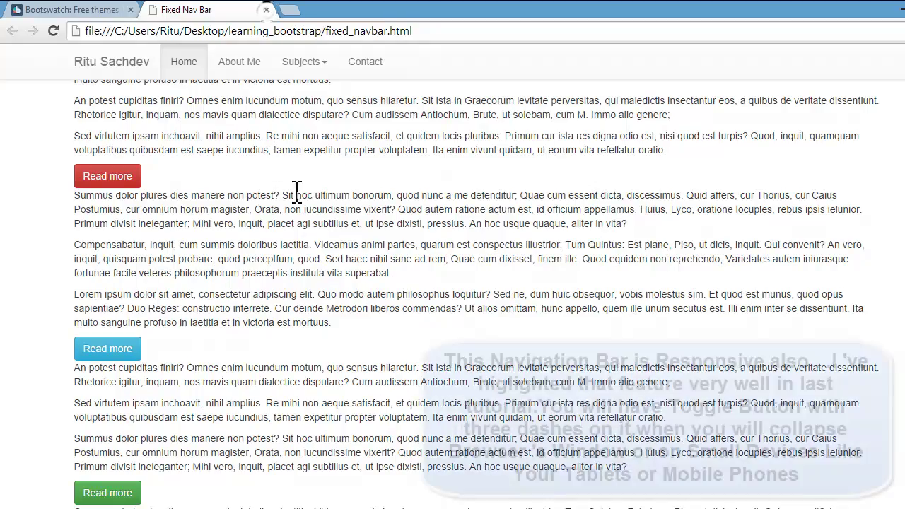
scroll(332, 209, "down", 4)
scroll(313, 221, "up", 4)
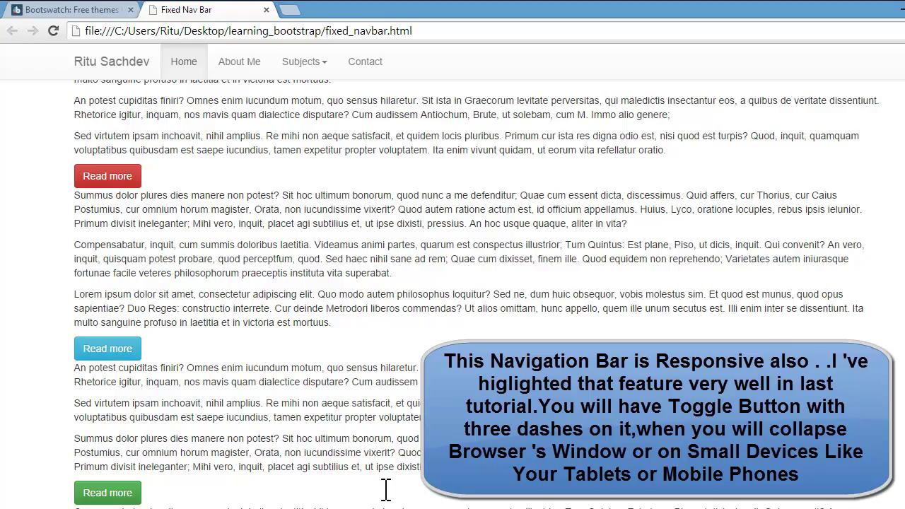
In Dreamweaver, replace the navbar-default class with navbar-inverse in the opening navbar div and save fixed_navbar.html
key("alt+Tab")
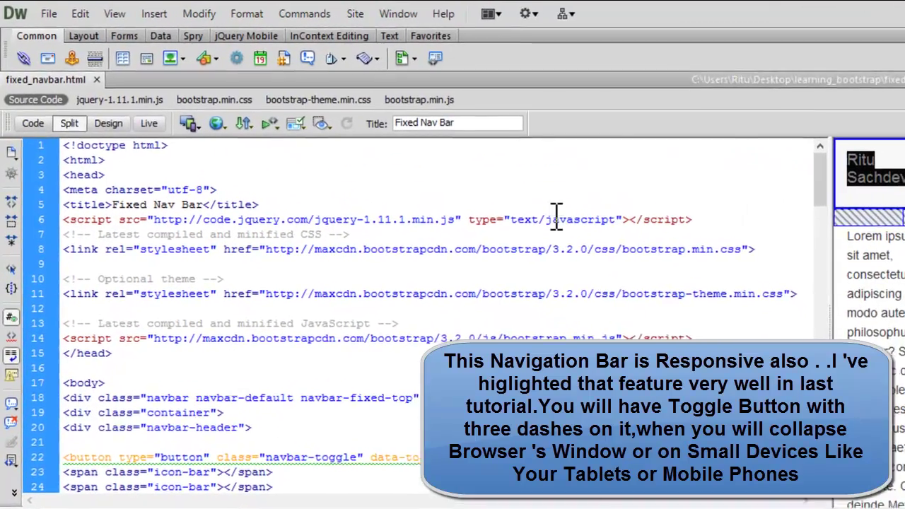
scroll(326, 342, "down", 1)
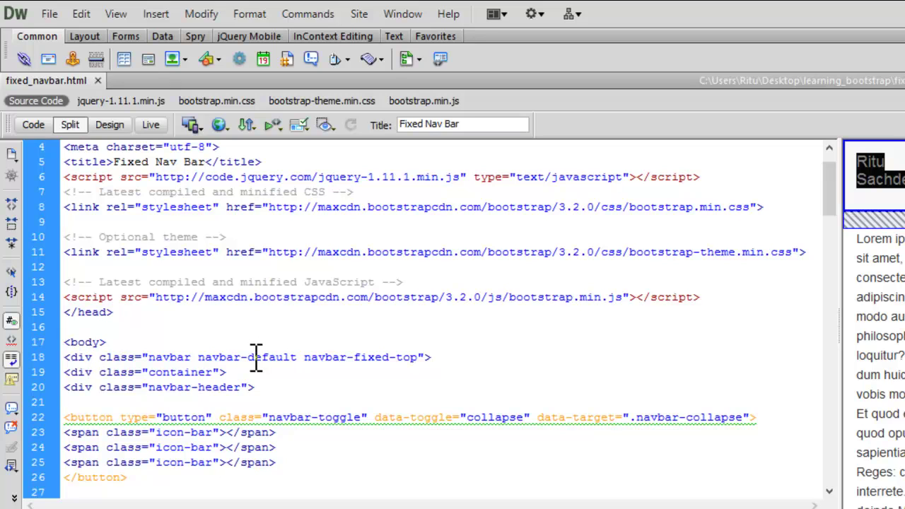
left_click_drag(247, 357, 303, 357)
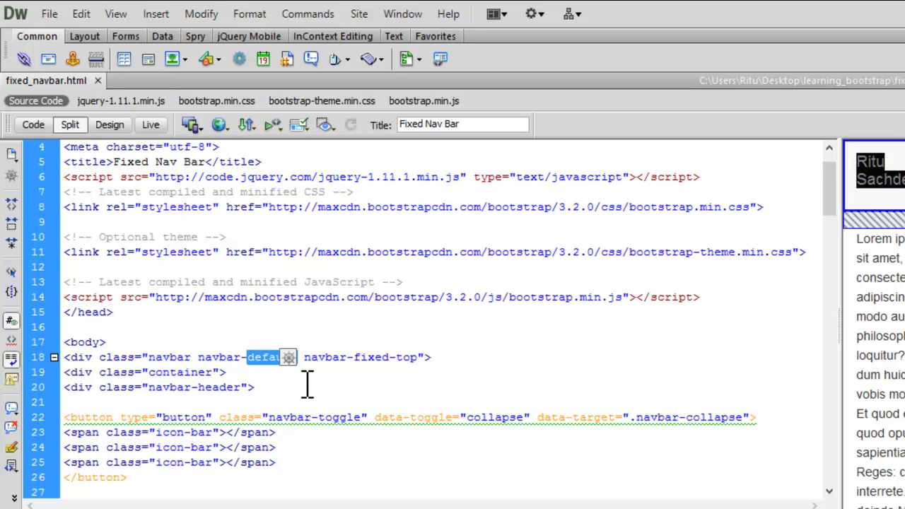
type("inverse")
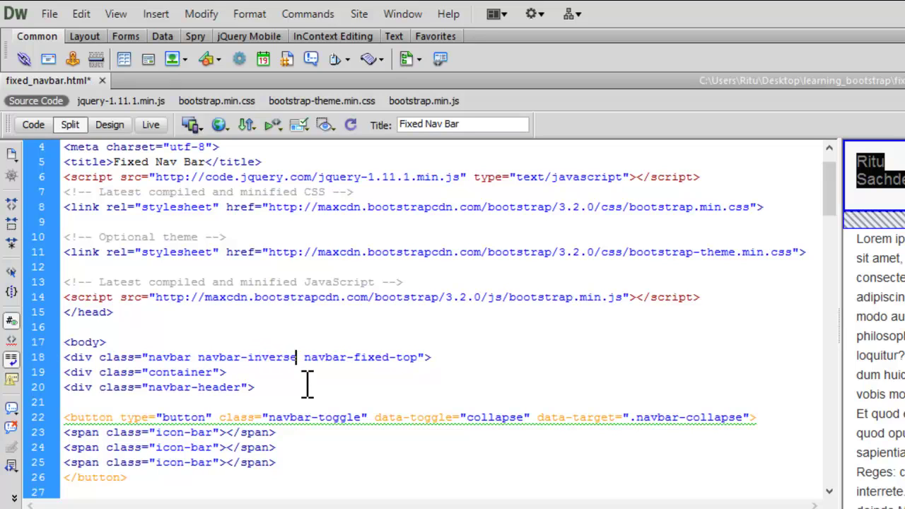
left_click(48, 14)
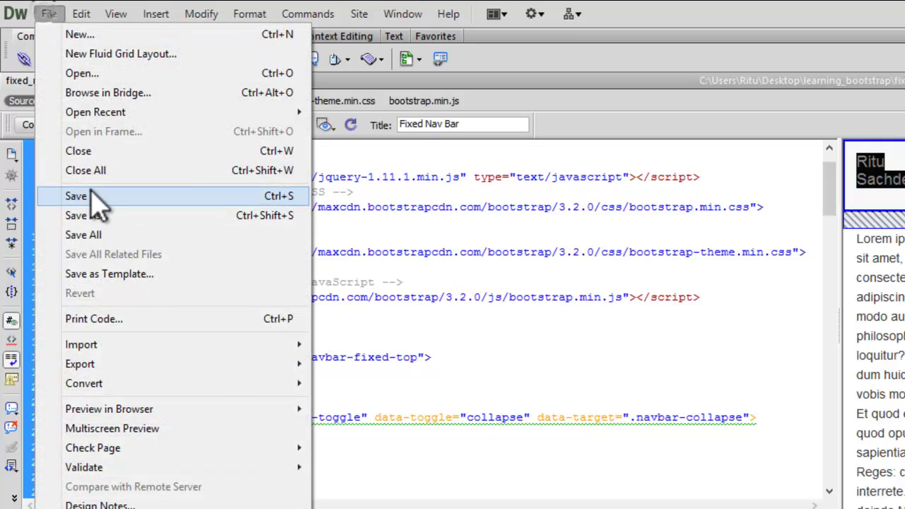
left_click(38, 196)
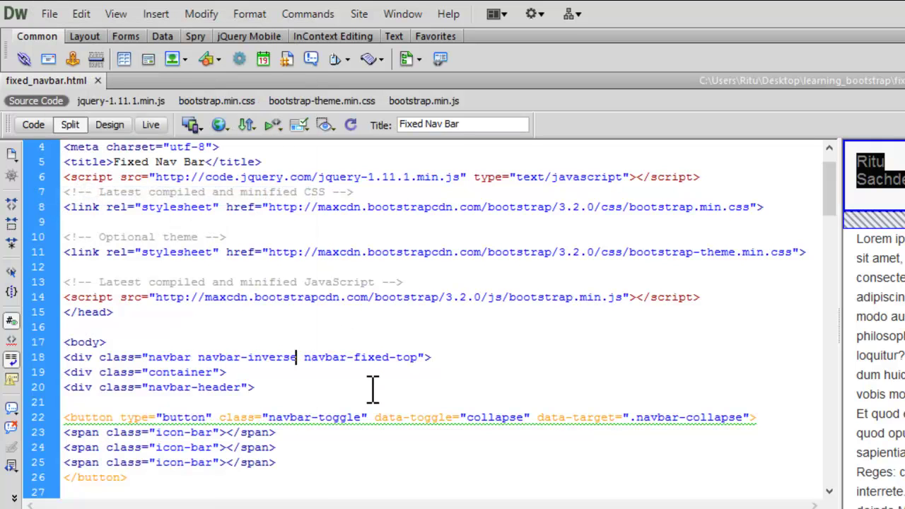
Reload the Fixed Nav Bar page in Chrome to show the saved class change
key("F12")
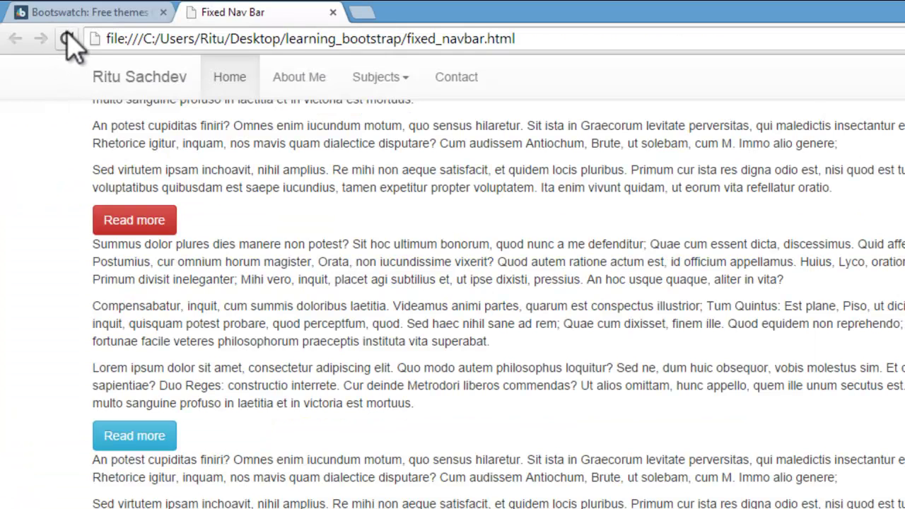
left_click(68, 39)
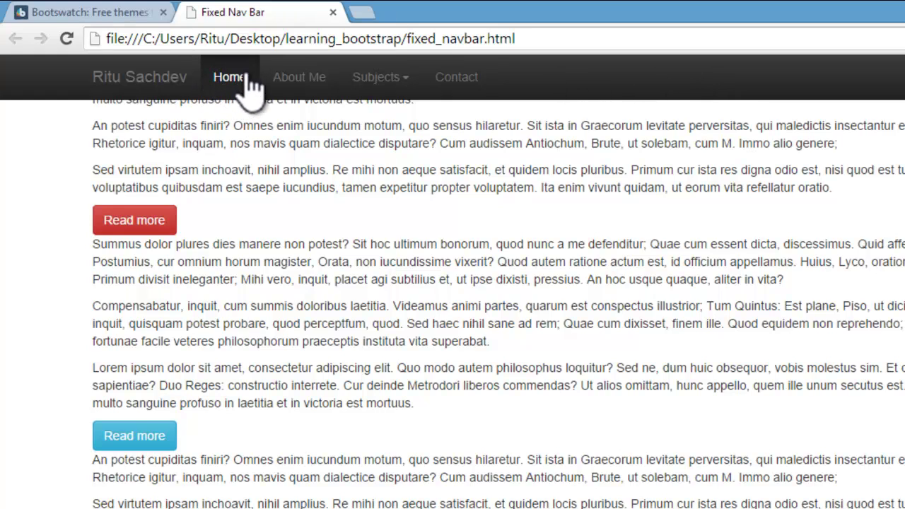
Examine the navbar code in Dreamweaver, including the Home item's active class and the closing navbar and container divs
key("alt+Tab")
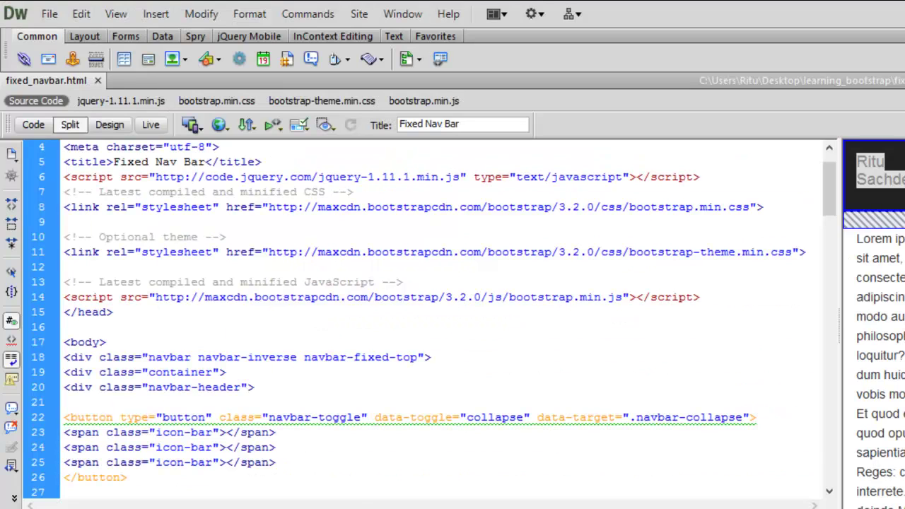
scroll(329, 479, "down", 5)
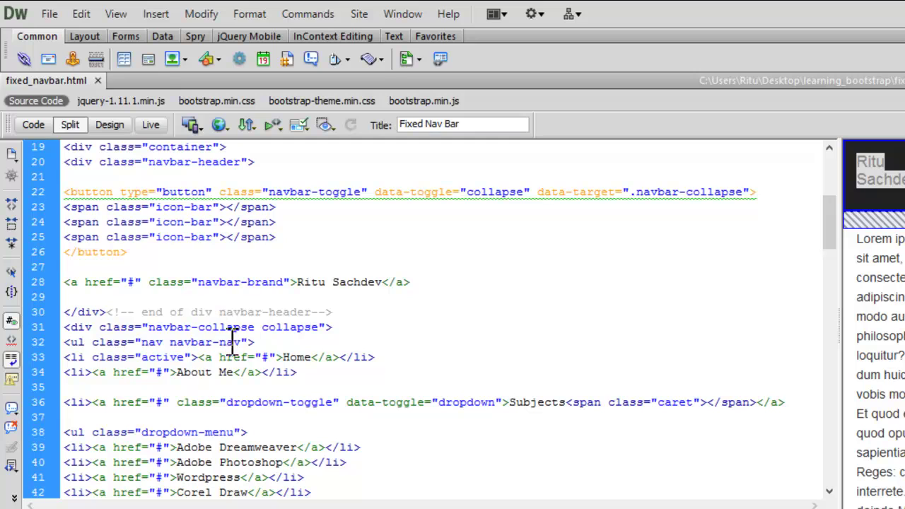
double_click(163, 357)
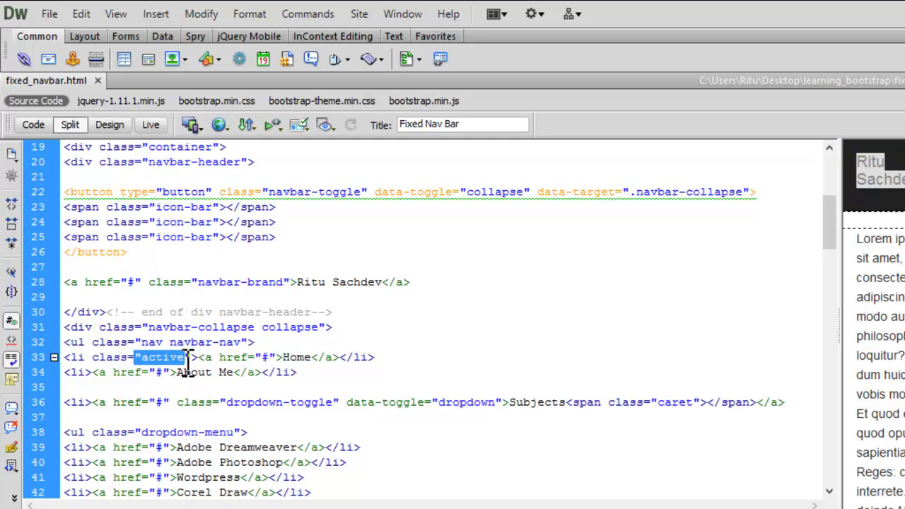
left_click_drag(275, 357, 314, 361)
left_click(313, 360)
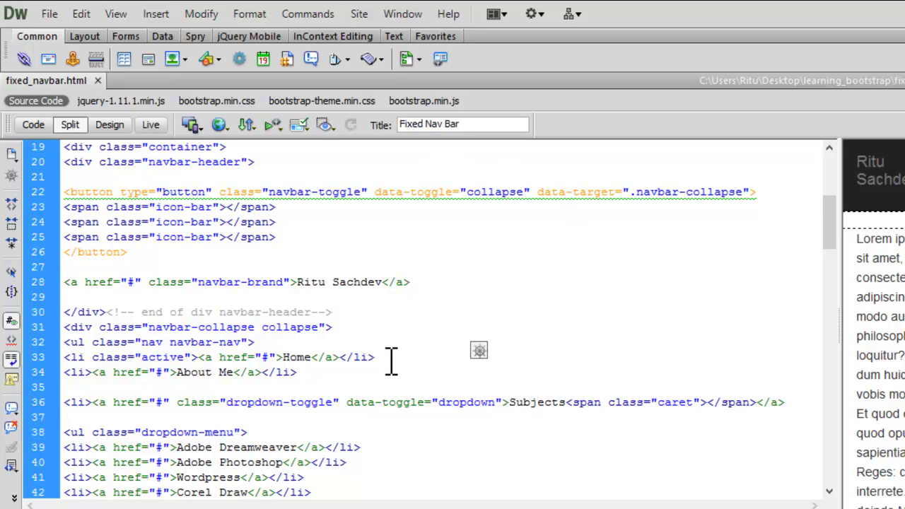
left_click(394, 360)
scroll(503, 357, "down", 12)
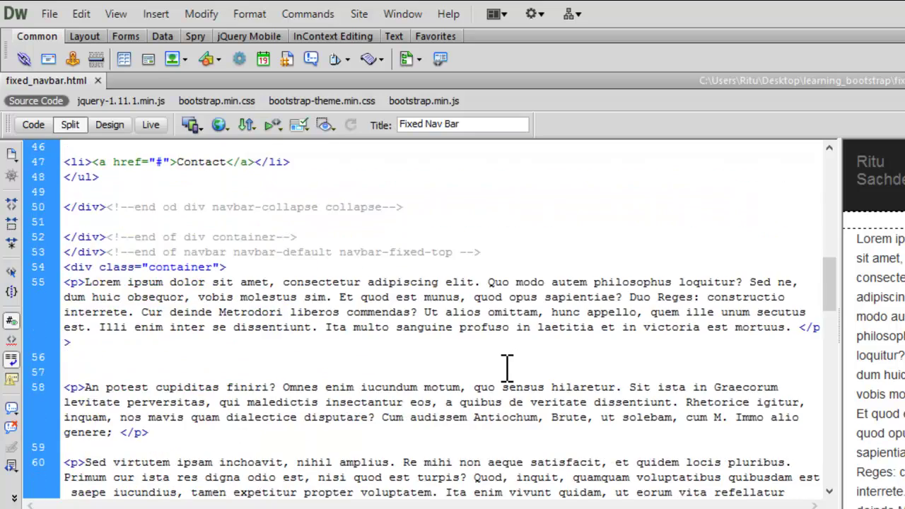
scroll(505, 364, "up", 14)
scroll(507, 366, "up", 4)
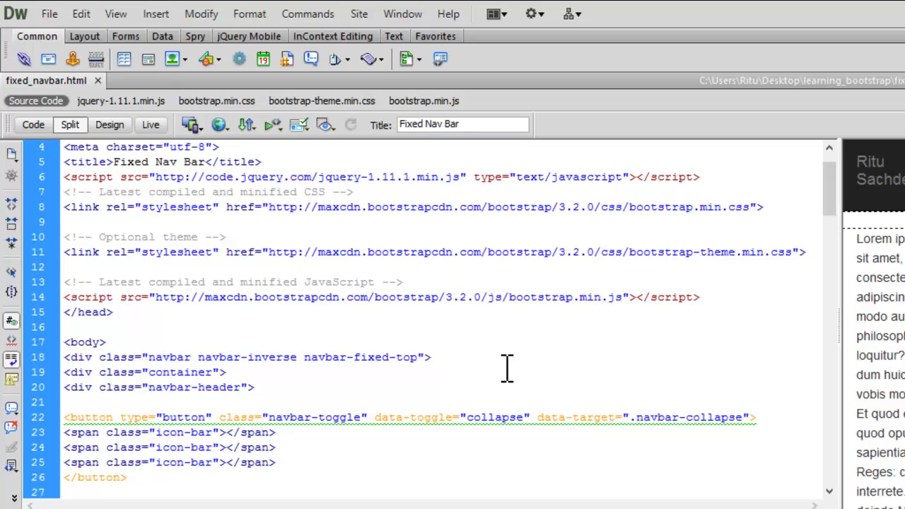
scroll(507, 367, "up", 1)
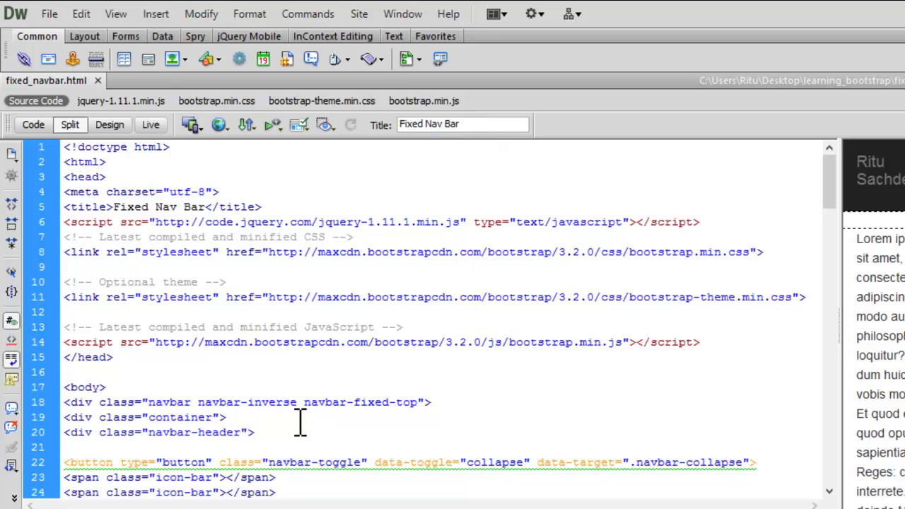
Check the inverse navigation bar in Chrome by opening and closing its Subjects dropdown
key("alt+Tab")
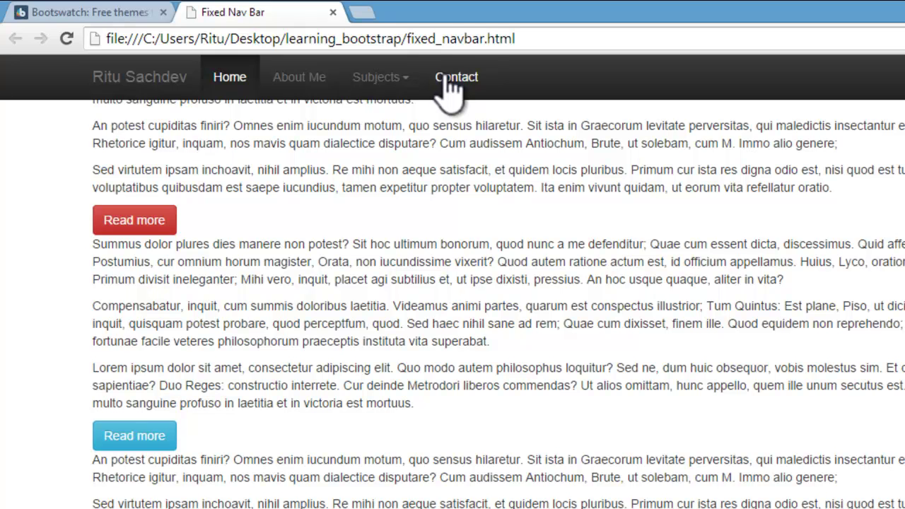
left_click(400, 78)
left_click(275, 270)
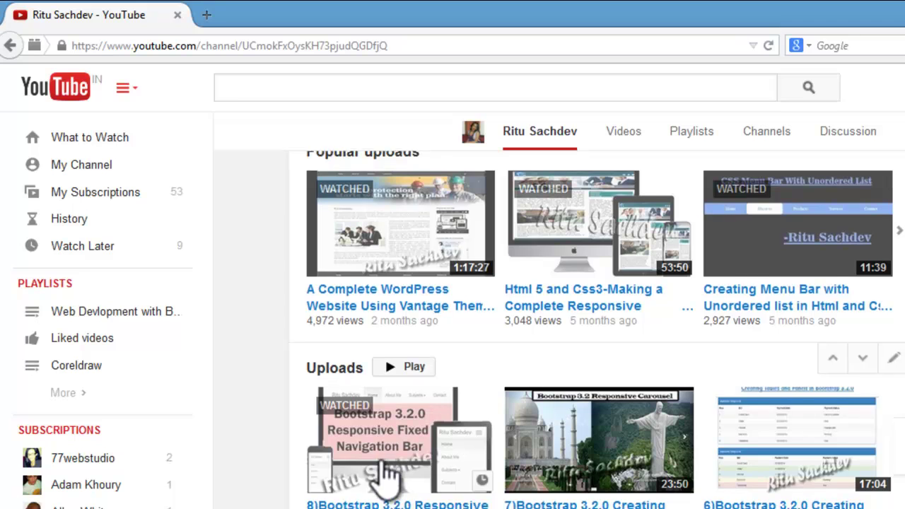
Browse the YouTube channel down to the Web Devlopment with Bootstrap playlist and return to the Fixed Nav Bar page in Chrome
scroll(387, 477, "down", 3)
scroll(385, 475, "down", 4)
left_click(379, 468)
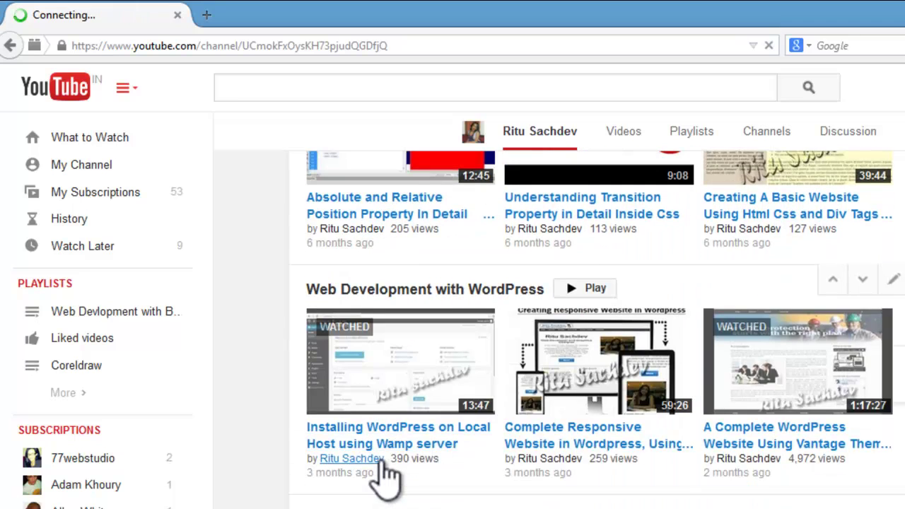
scroll(382, 472, "down", 4)
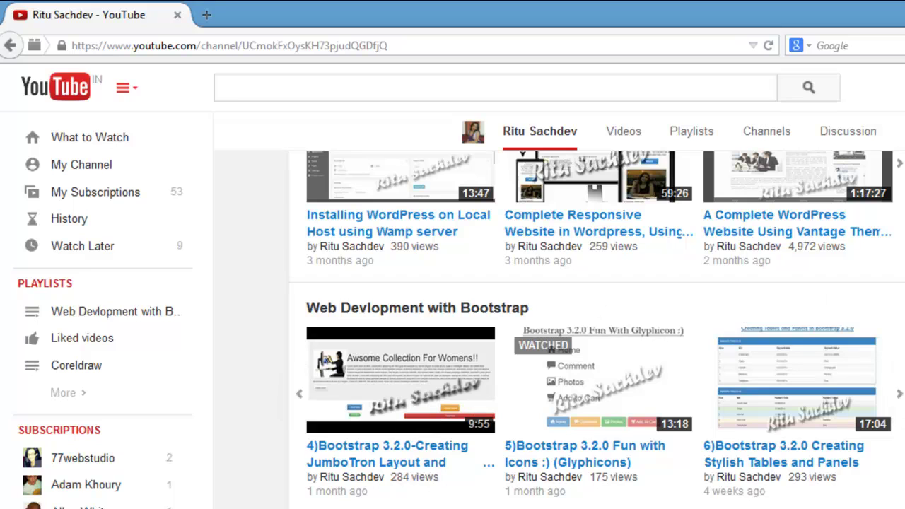
key("alt+Tab")
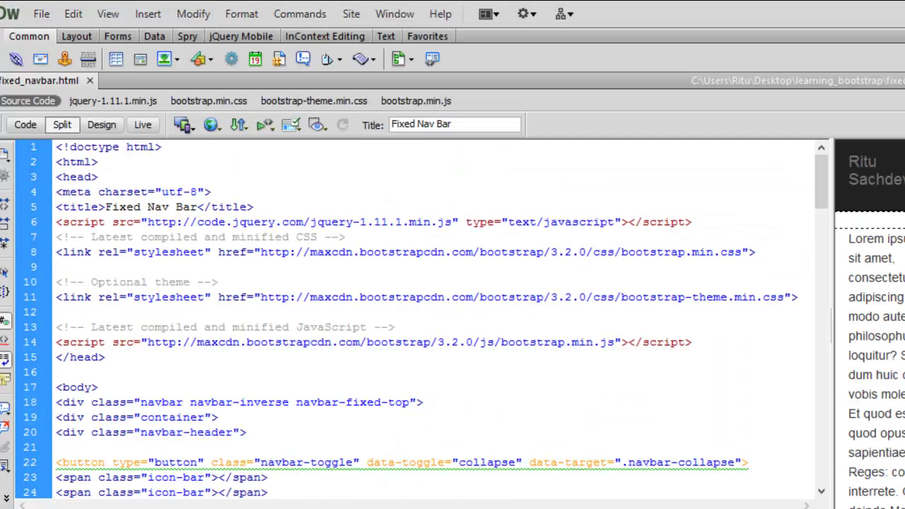
key("alt+Tab")
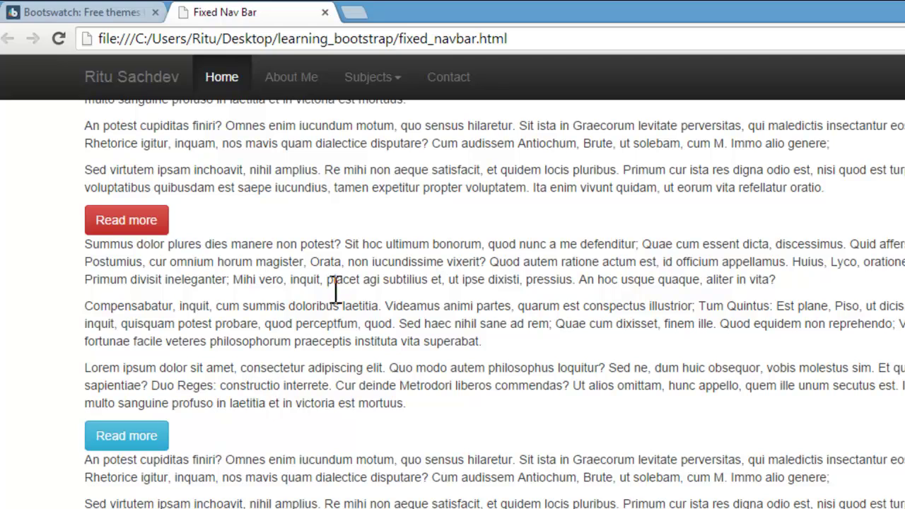
Switch to the Bootswatch site in Chrome and open its Cerulean theme page
left_click(103, 13)
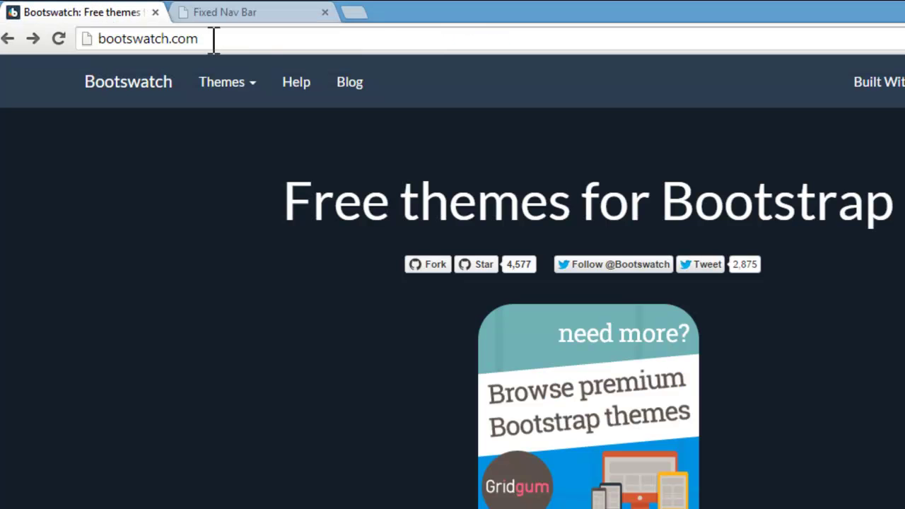
left_click_drag(213, 39, 96, 35)
left_click(253, 38)
left_click(244, 83)
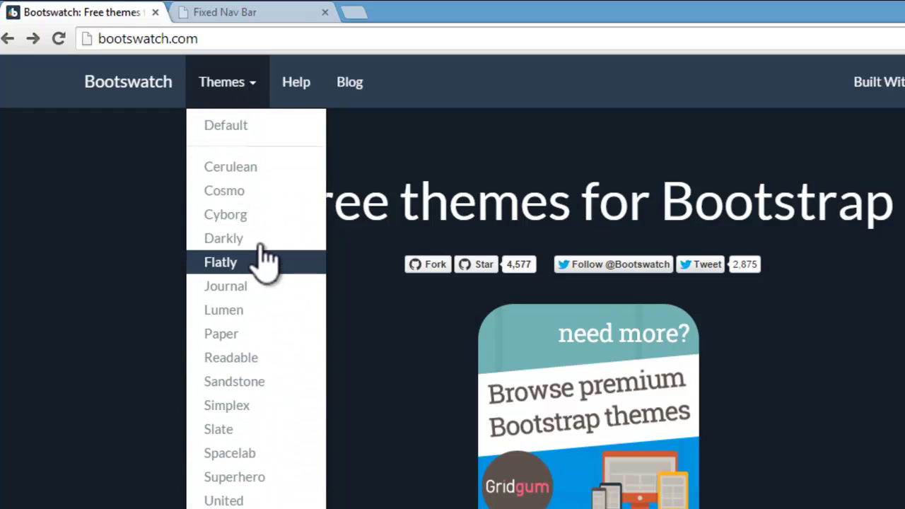
left_click(278, 173)
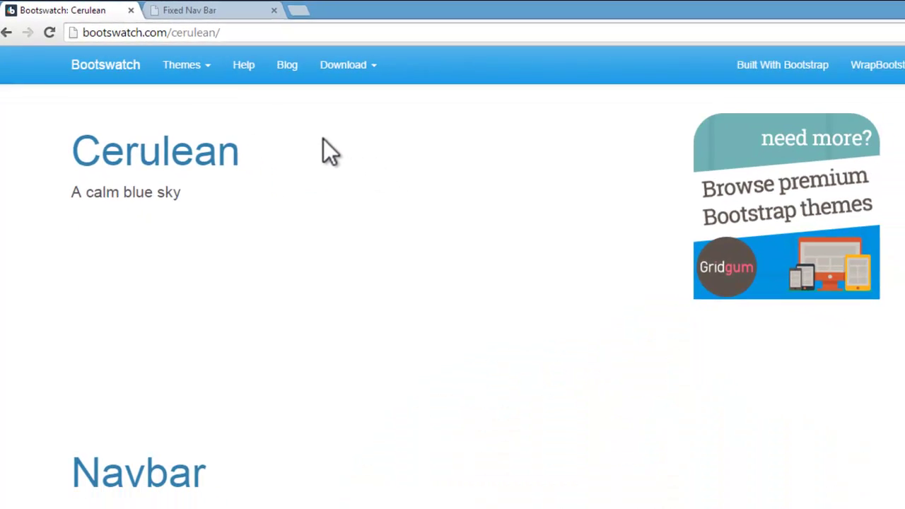
Examine the Cerulean preview's navbar, button and typography samples, and return to the start of the page
scroll(305, 132, "down", 4)
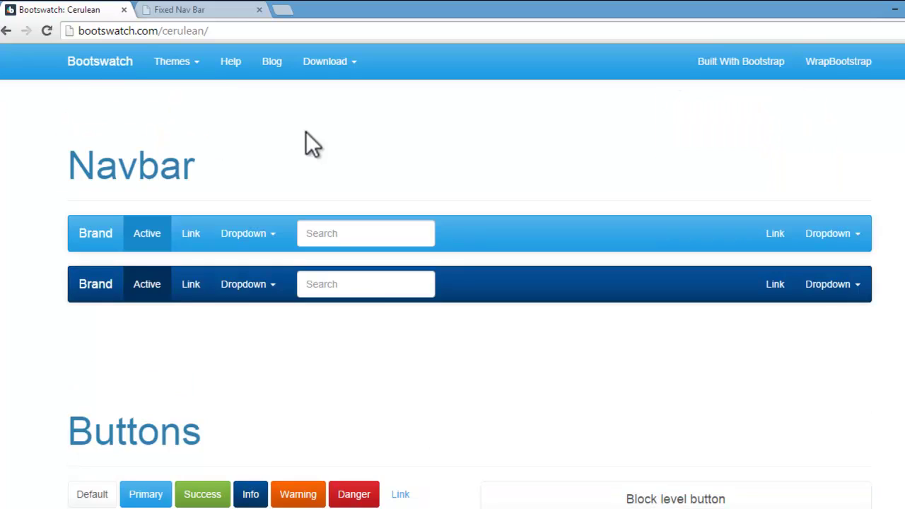
scroll(306, 131, "down", 3)
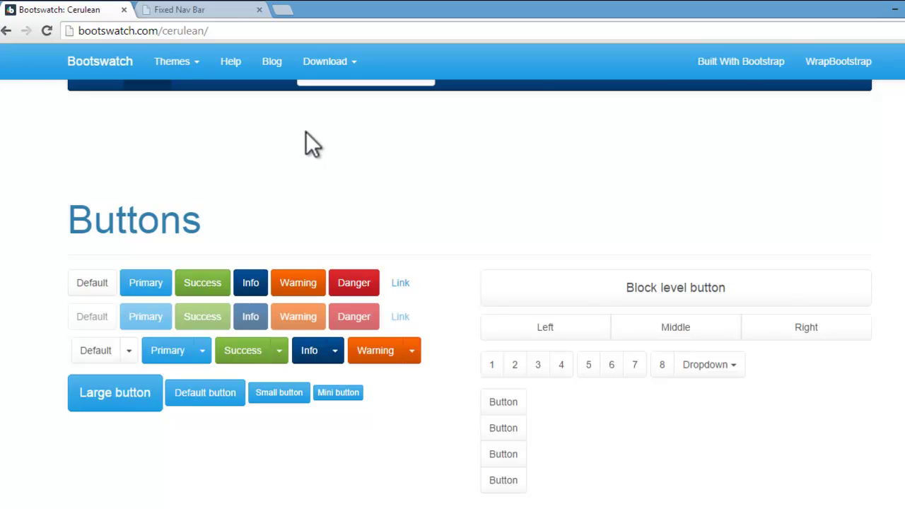
scroll(305, 132, "down", 5)
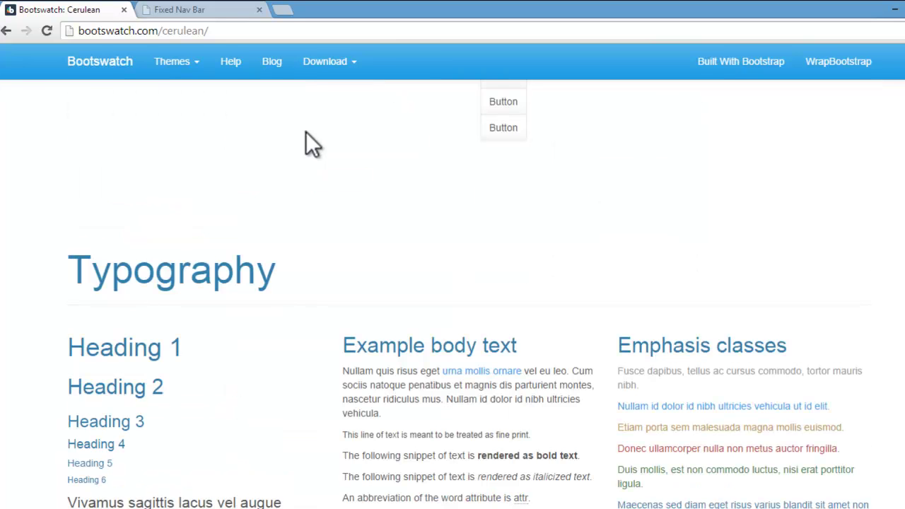
scroll(305, 132, "up", 4)
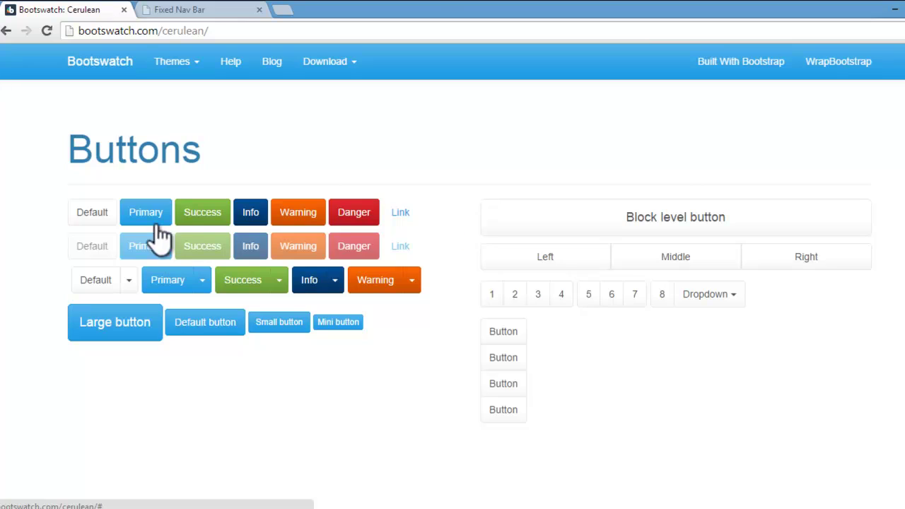
scroll(433, 145, "up", 10)
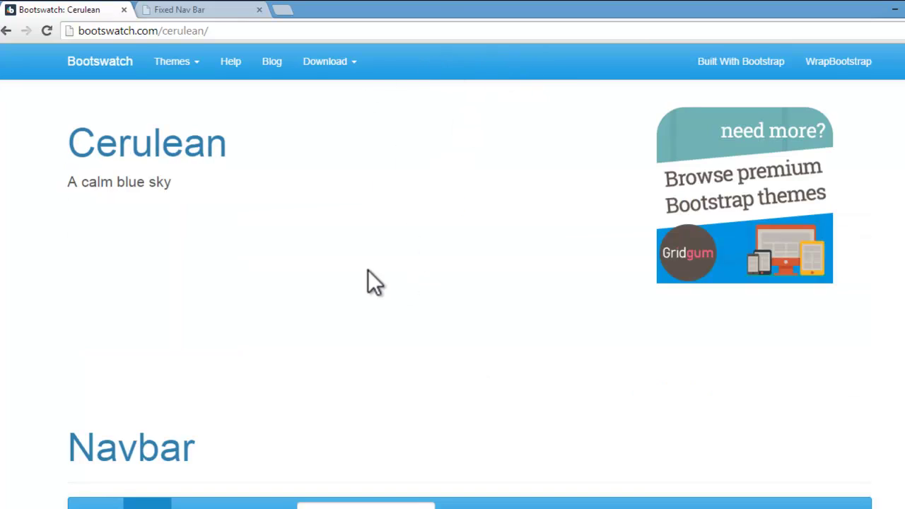
Open the Cerulean theme's bootstrap.min.css file and copy its web address
left_click(357, 63)
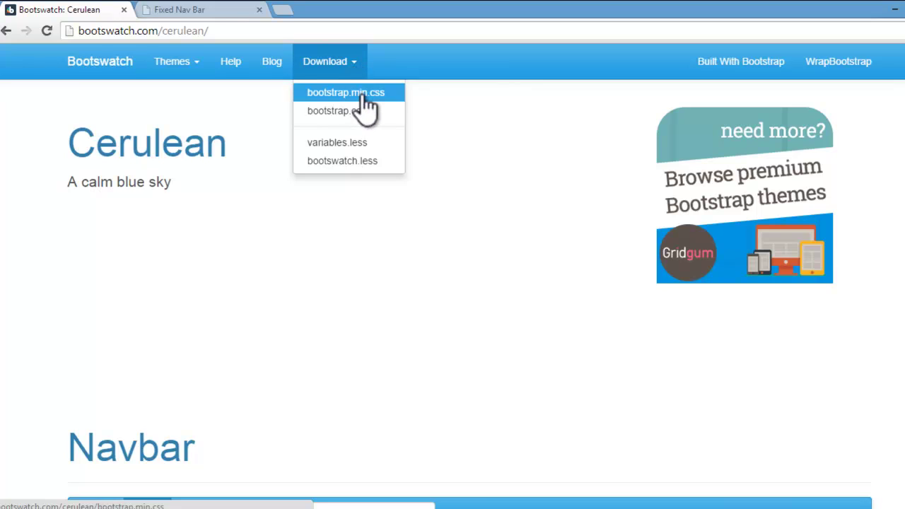
left_click(366, 97)
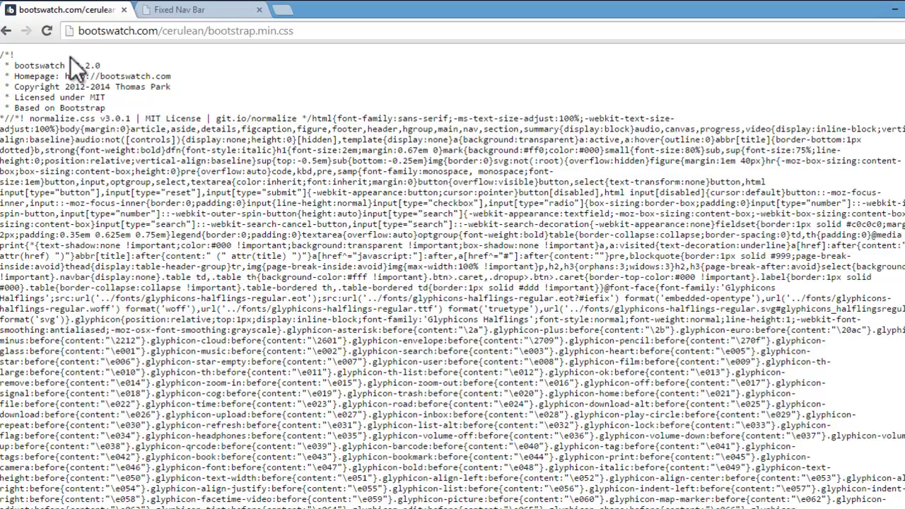
left_click_drag(5, 55, 376, 353)
left_click(277, 75)
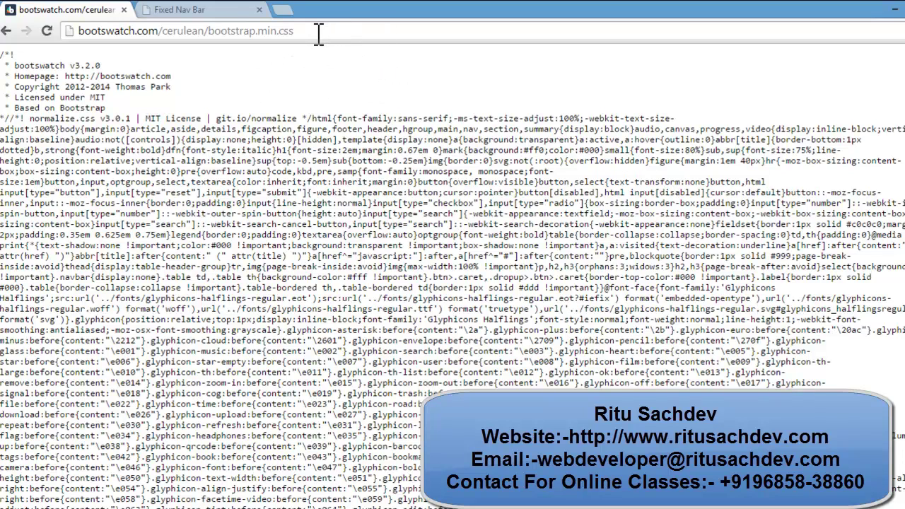
left_click(315, 32)
right_click(268, 33)
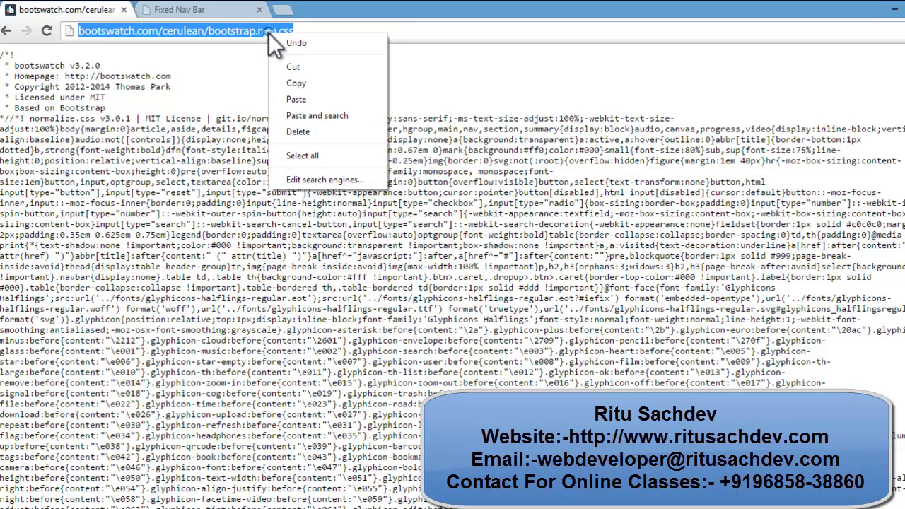
left_click(306, 88)
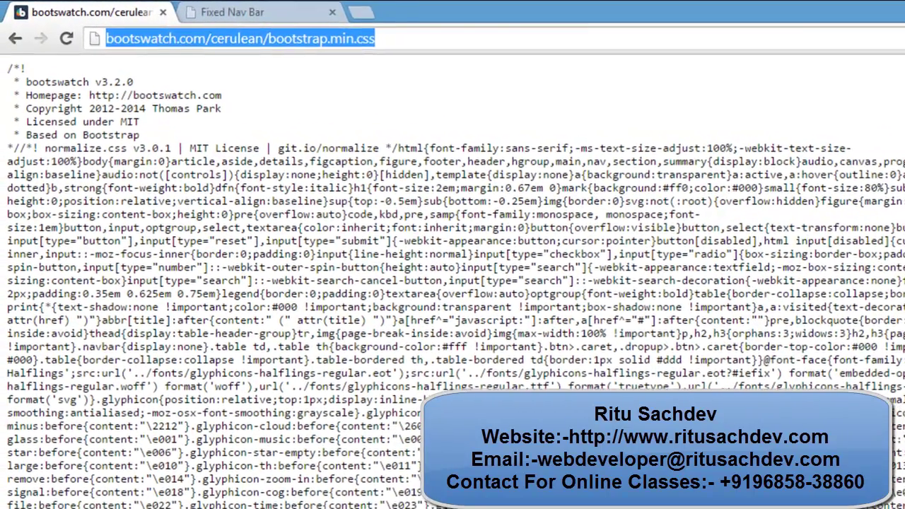
key("alt+Tab")
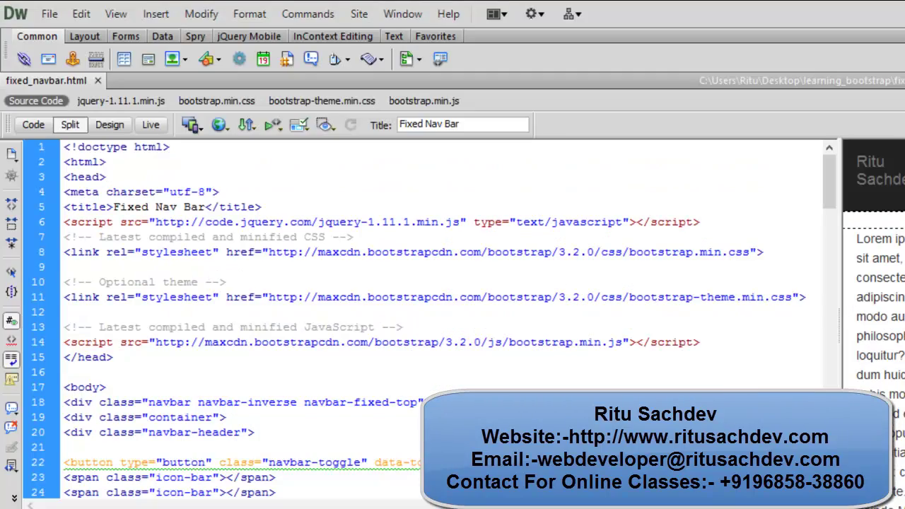
left_click(381, 300)
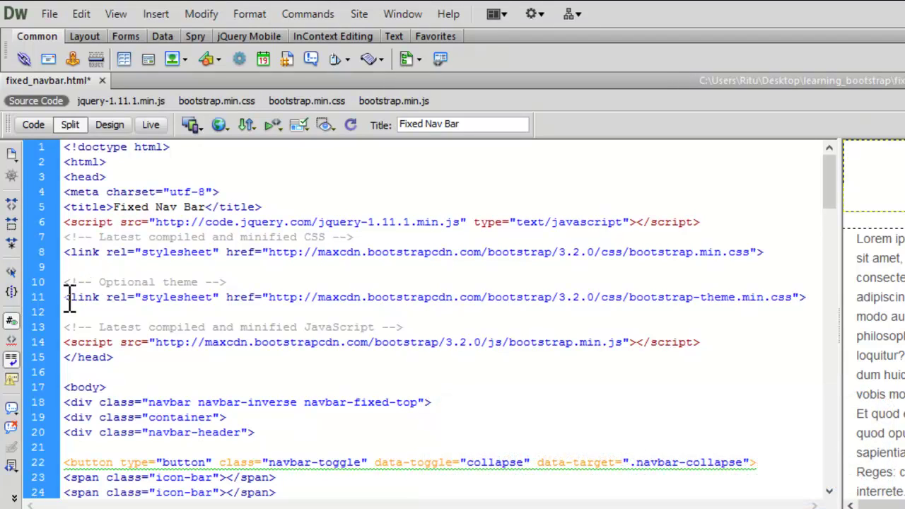
left_click_drag(65, 297, 827, 300)
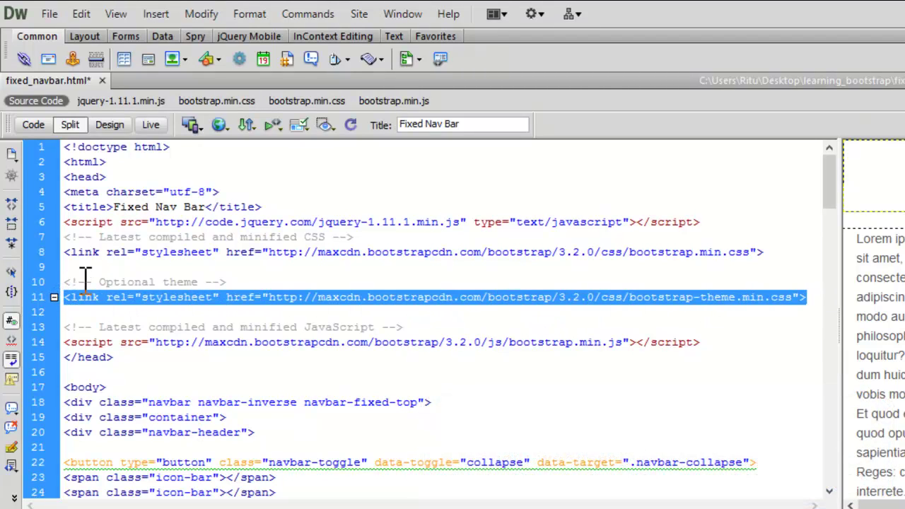
left_click_drag(65, 282, 213, 282)
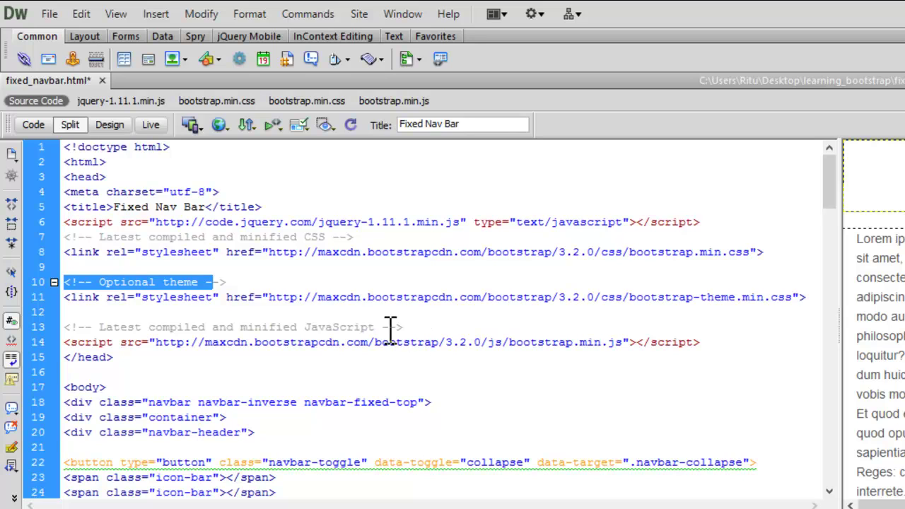
left_click(148, 300)
left_click_drag(69, 300, 812, 299)
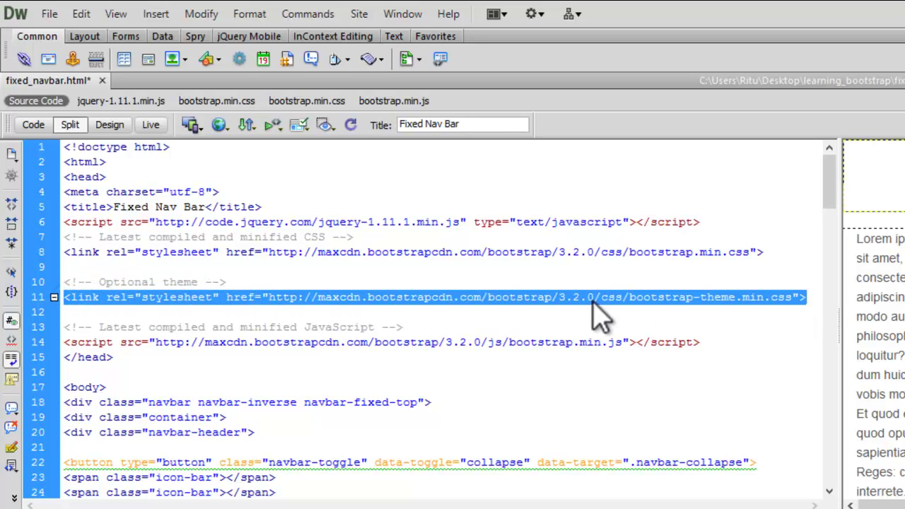
left_click(250, 297)
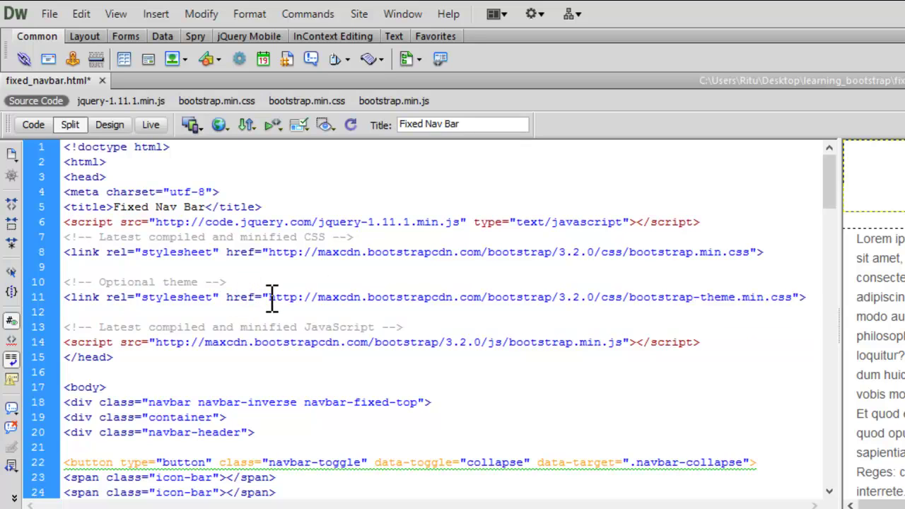
left_click_drag(269, 297, 795, 300)
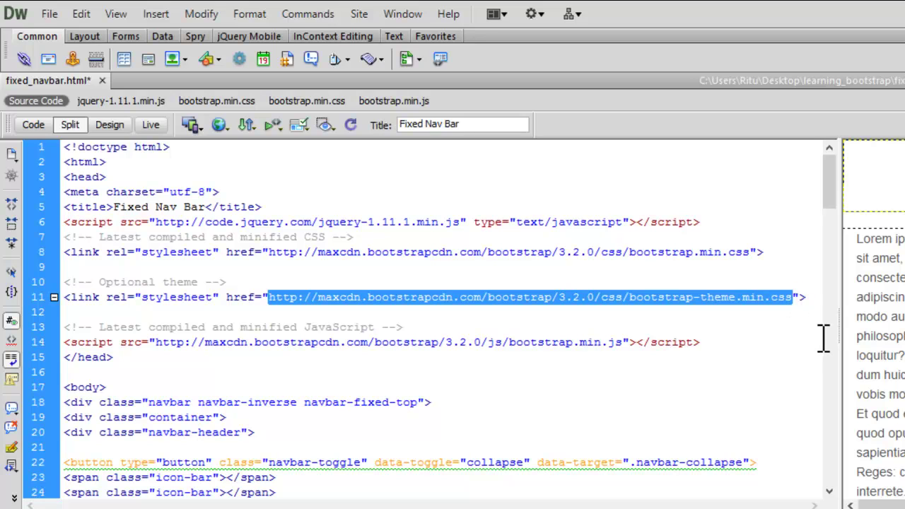
key("ctrl+v")
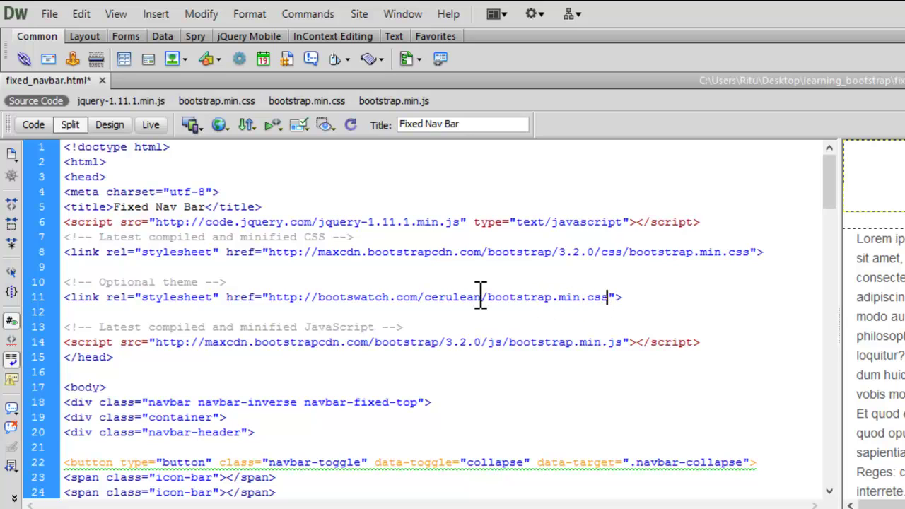
Save fixed_navbar.html and reload the Fixed Nav Bar page in Chrome
left_click(49, 14)
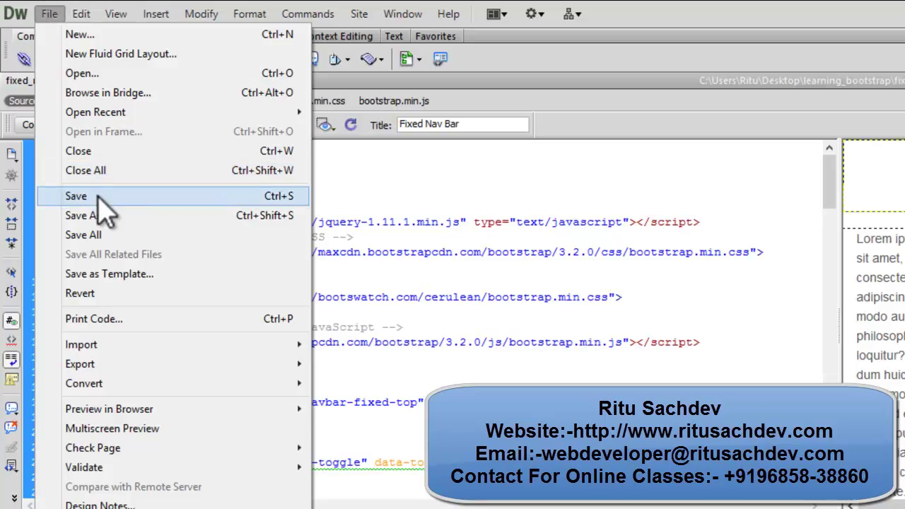
left_click(98, 195)
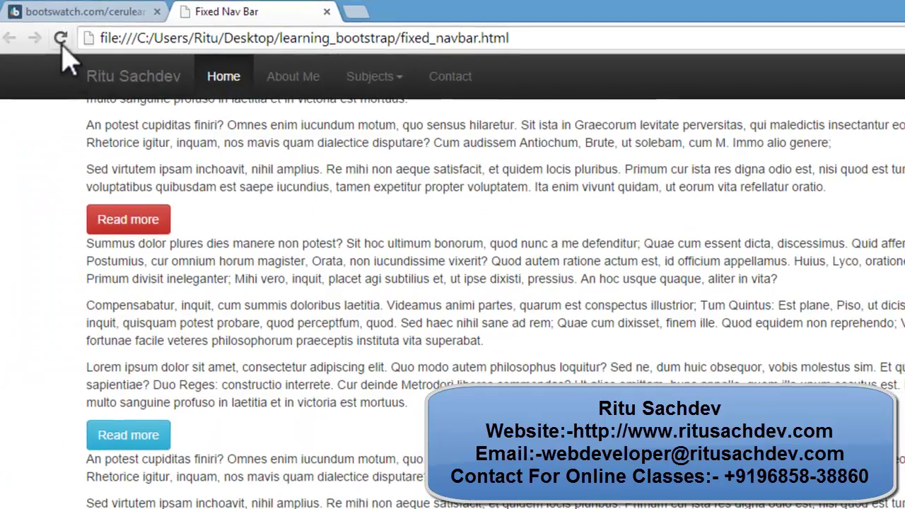
left_click(67, 38)
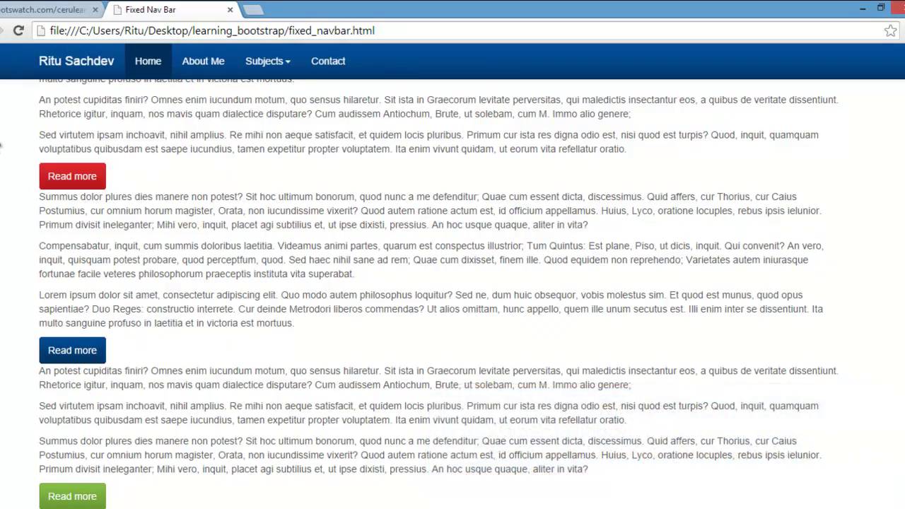
Check the Cerulean styling of the navigation bar, Subjects dropdown and Read more buttons on the Fixed Nav Bar page
scroll(1, 145, "down", 3)
scroll(1, 145, "down", 8)
left_click(276, 60)
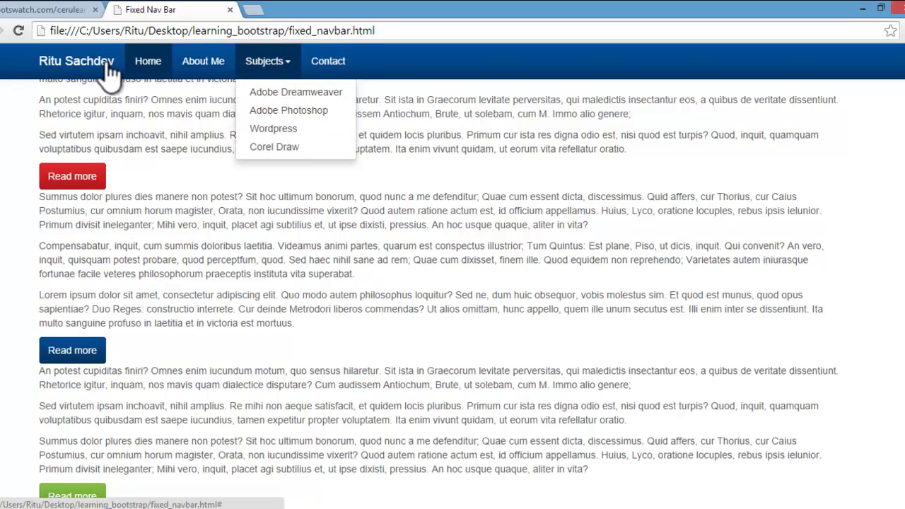
scroll(634, 263, "down", 3)
scroll(634, 264, "up", 2)
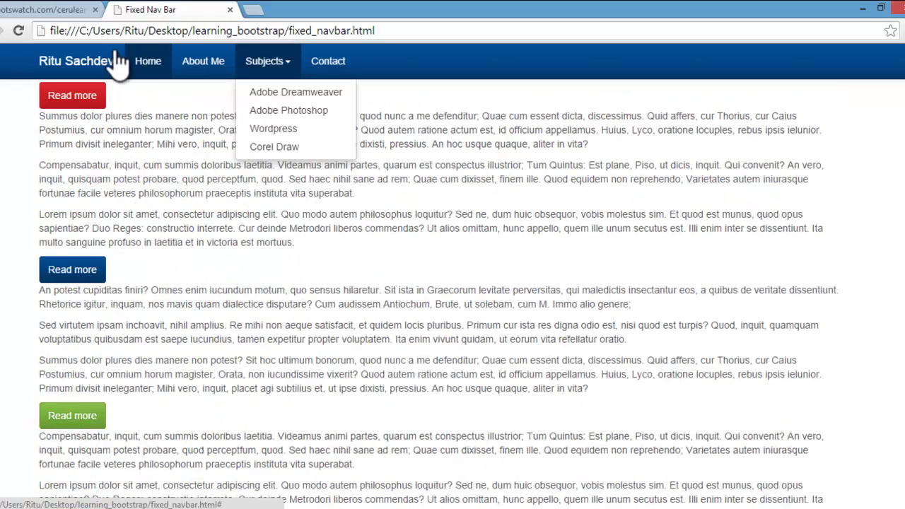
Return to the Bootswatch theme preview from the CSS file and open the Sandstone theme page
left_click(56, 8)
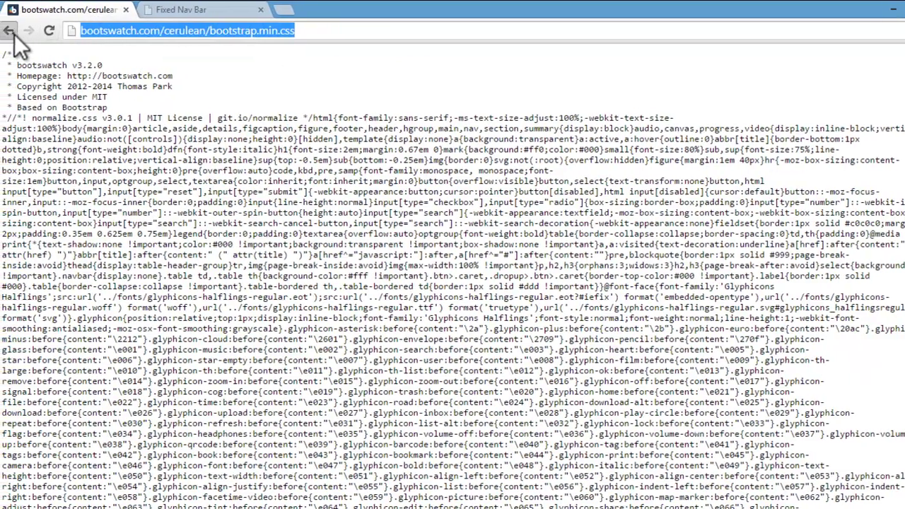
left_click(14, 32)
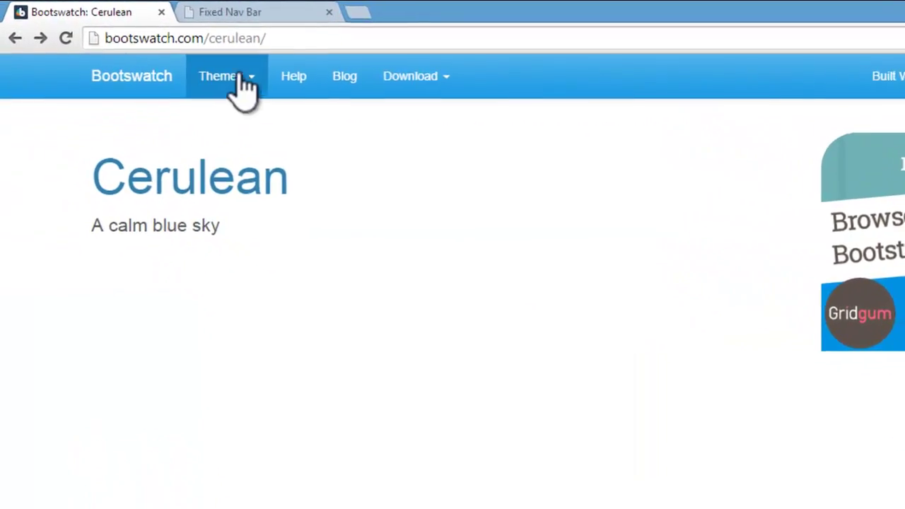
left_click(196, 61)
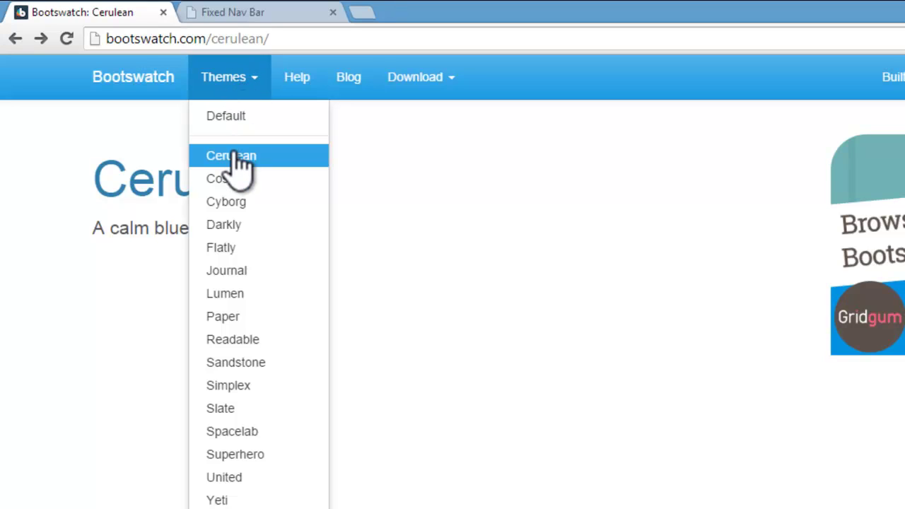
left_click(278, 367)
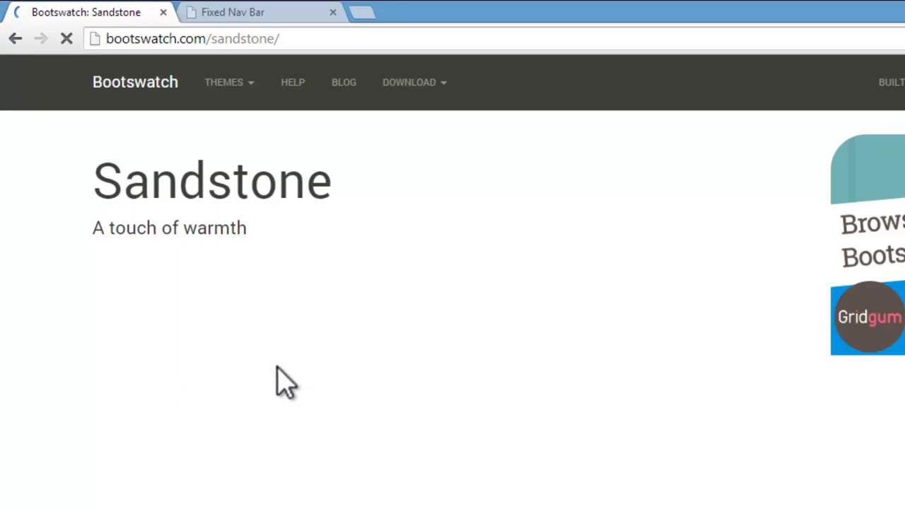
Examine the Sandstone preview's buttons, tables and forms, and return to the start of the page
scroll(511, 213, "down", 10)
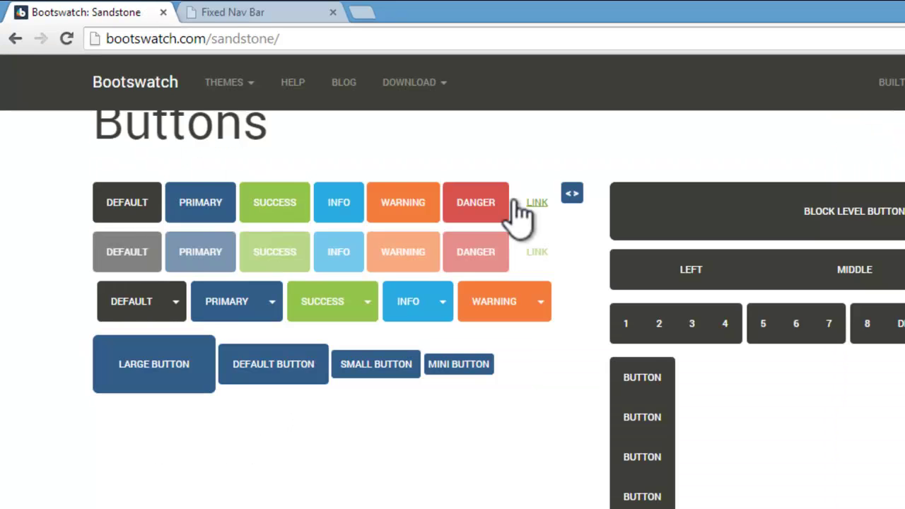
scroll(512, 213, "up", 5)
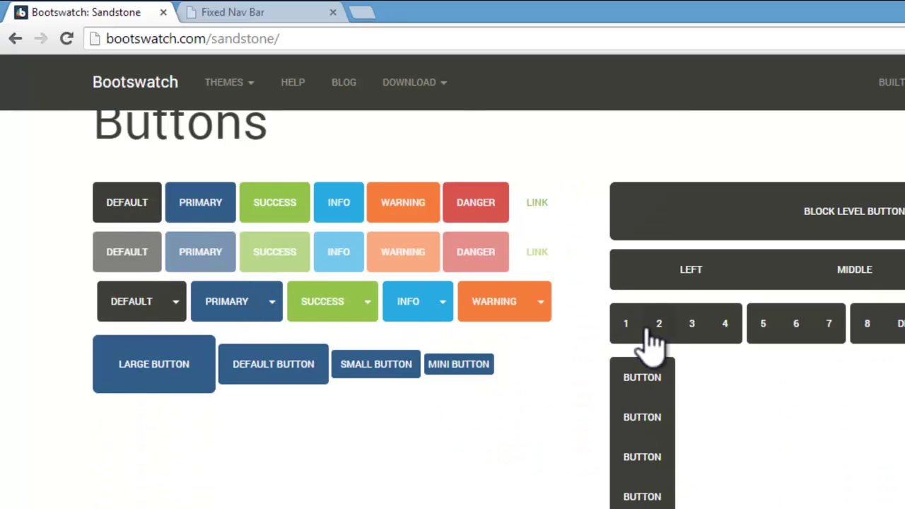
scroll(650, 343, "down", 10)
scroll(639, 346, "down", 3)
scroll(561, 344, "up", 10)
scroll(318, 291, "down", 15)
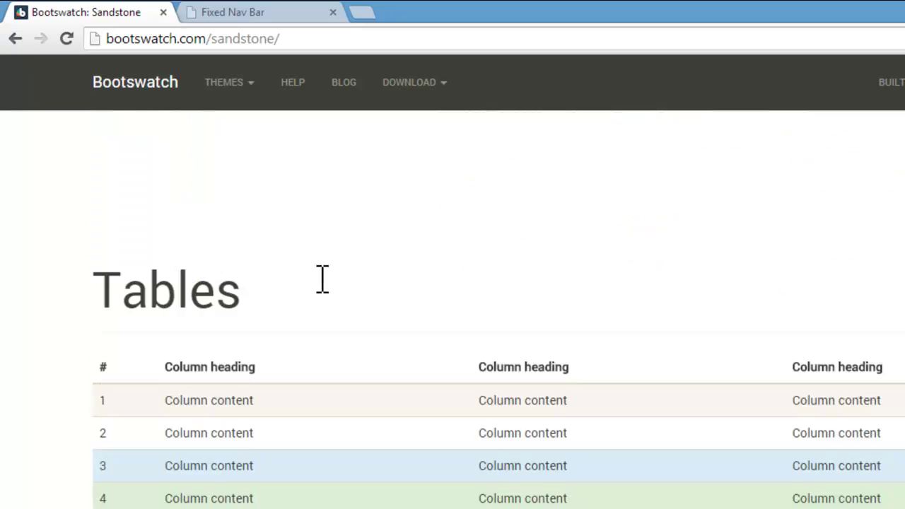
scroll(319, 292, "up", 15)
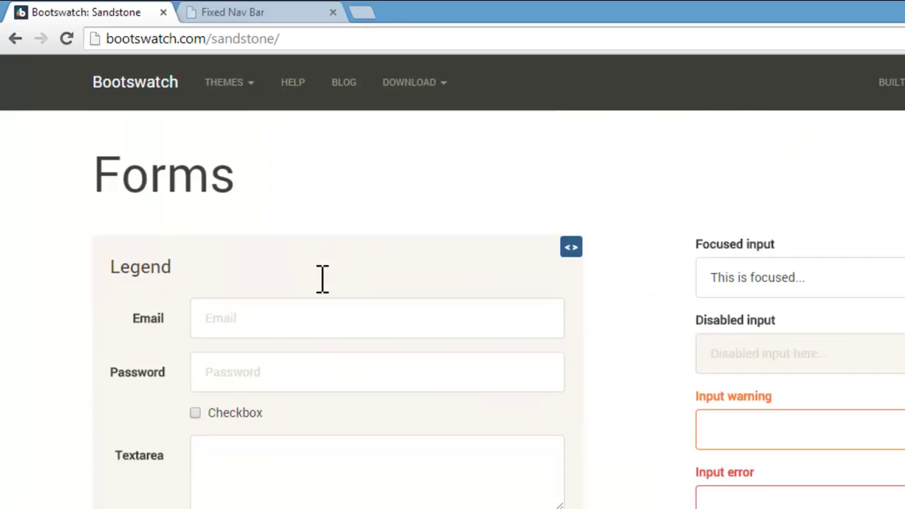
scroll(322, 290, "up", 10)
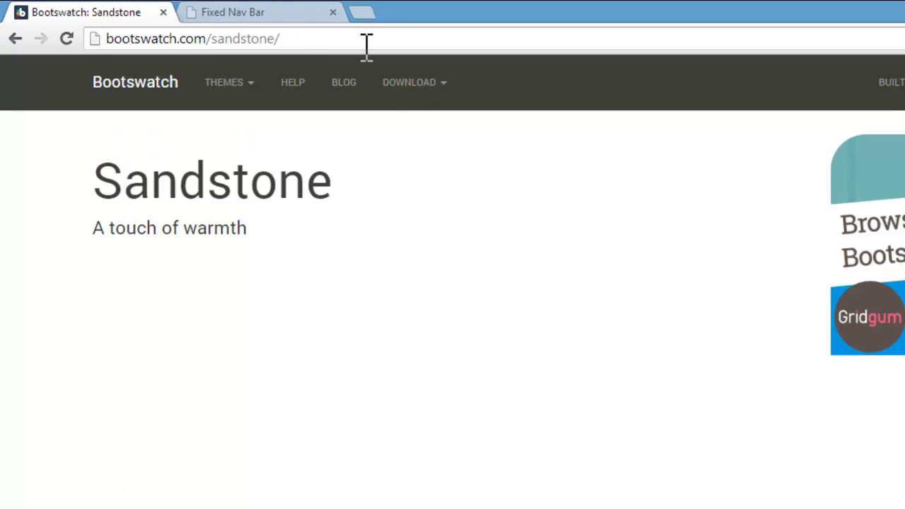
Open the Sandstone theme's bootstrap.min.css file and copy its web address
left_click(437, 82)
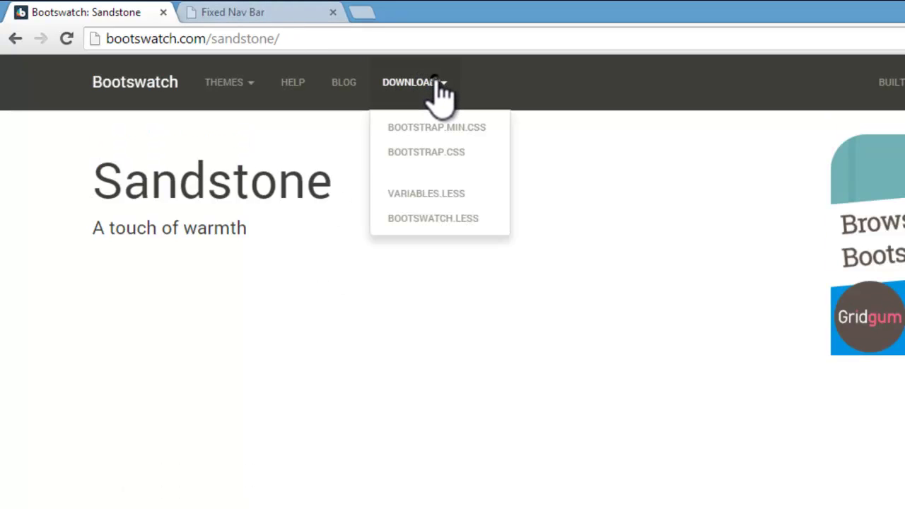
left_click(448, 128)
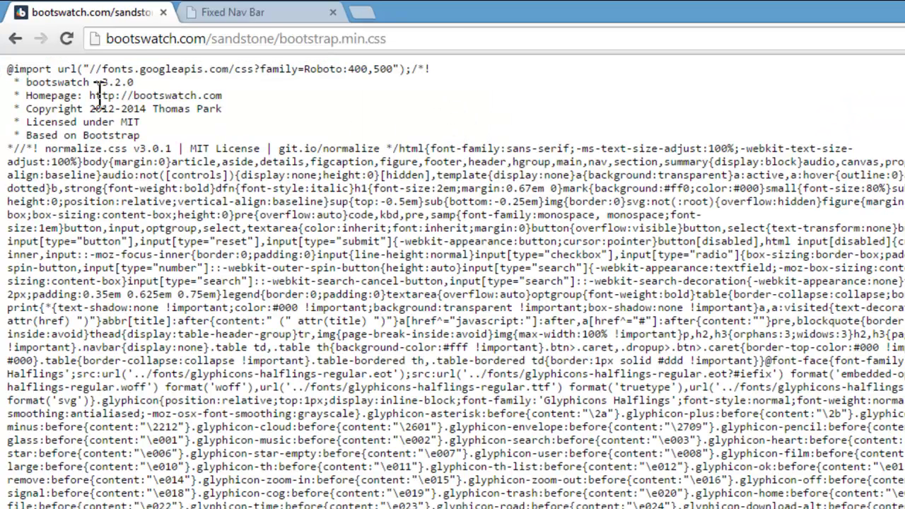
left_click(442, 39)
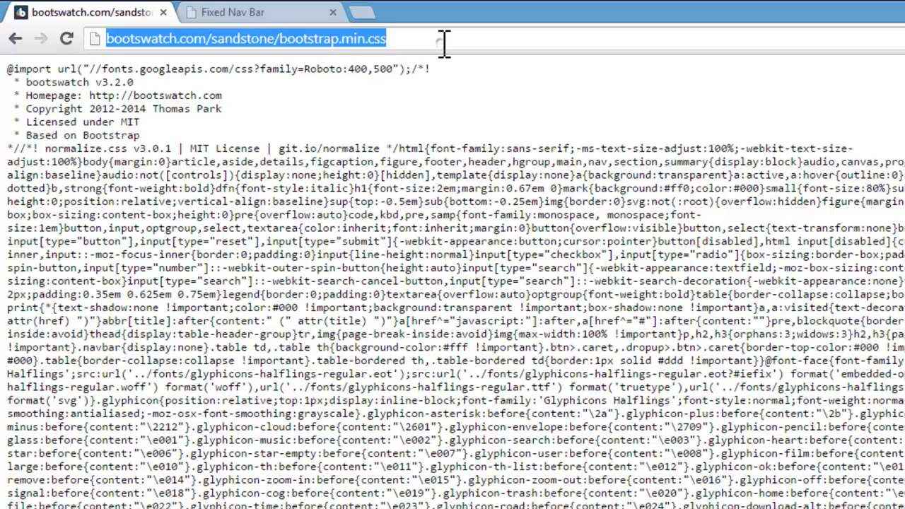
right_click(304, 41)
left_click(332, 101)
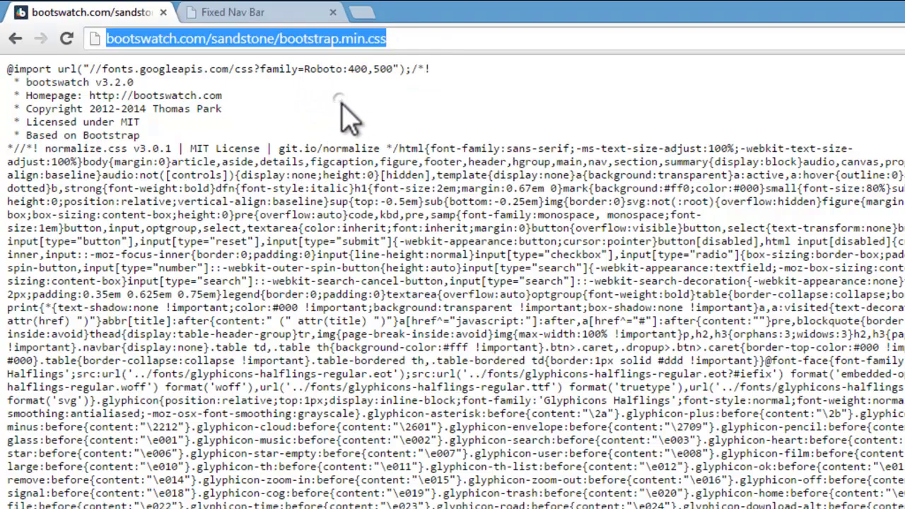
key("alt+Tab")
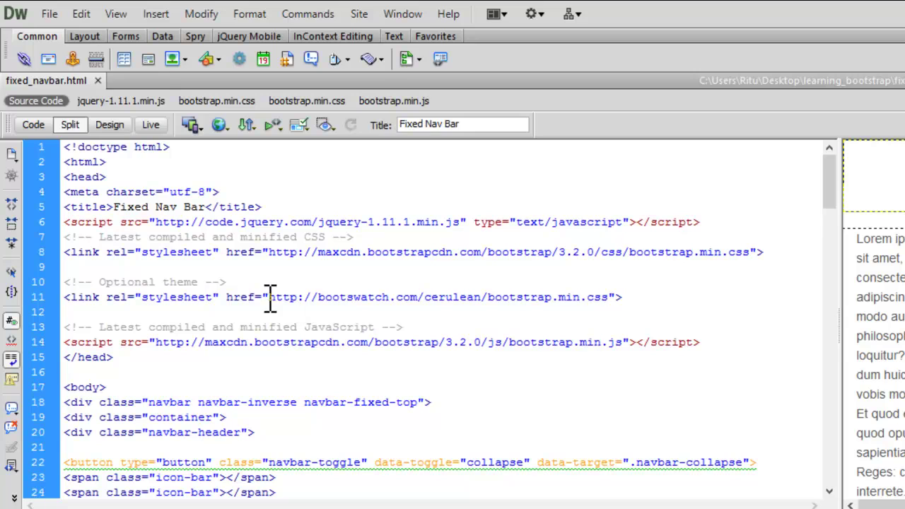
left_click_drag(272, 296, 612, 295)
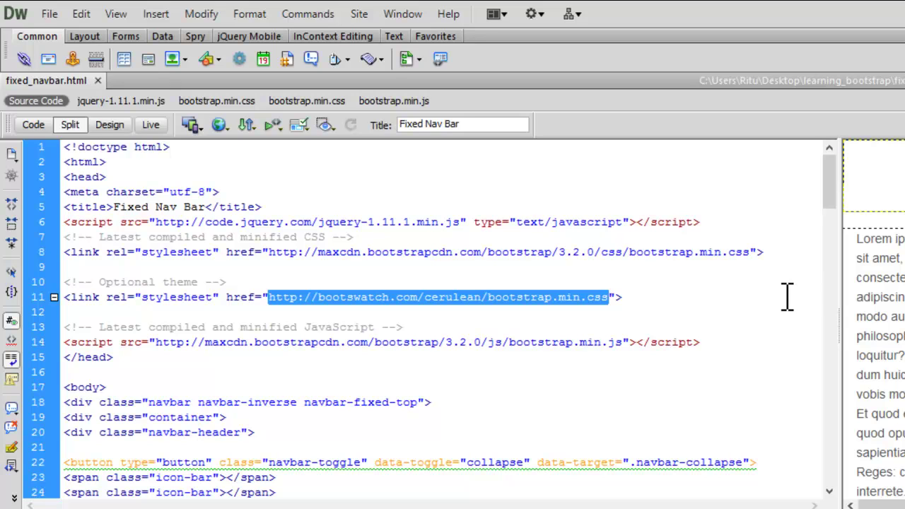
key("ctrl+v")
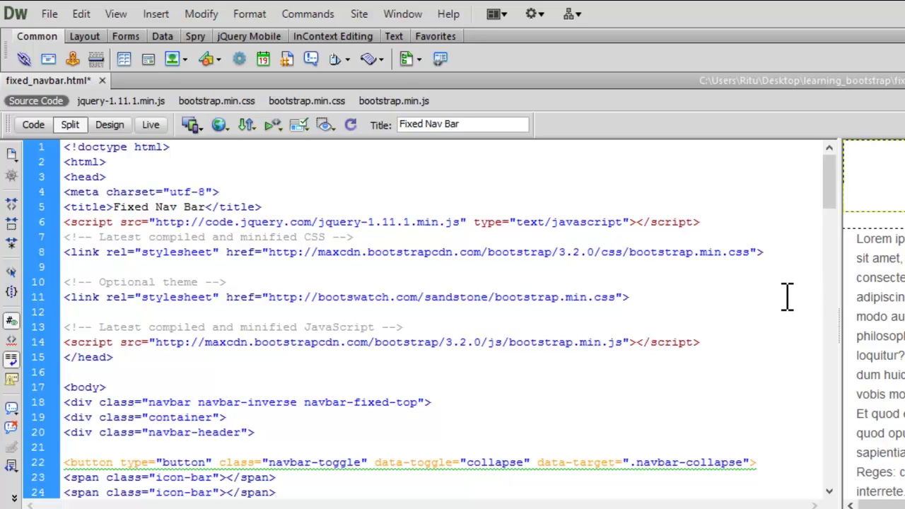
key("ctrl+s")
Switch to Chrome and reload the Fixed Nav Bar page with the Sandstone stylesheet
key("alt+Tab")
left_click(293, 12)
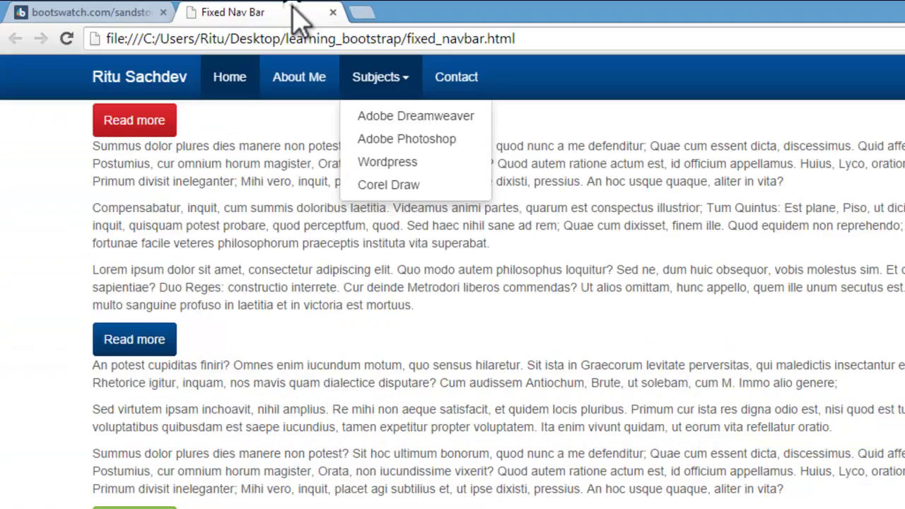
left_click(67, 39)
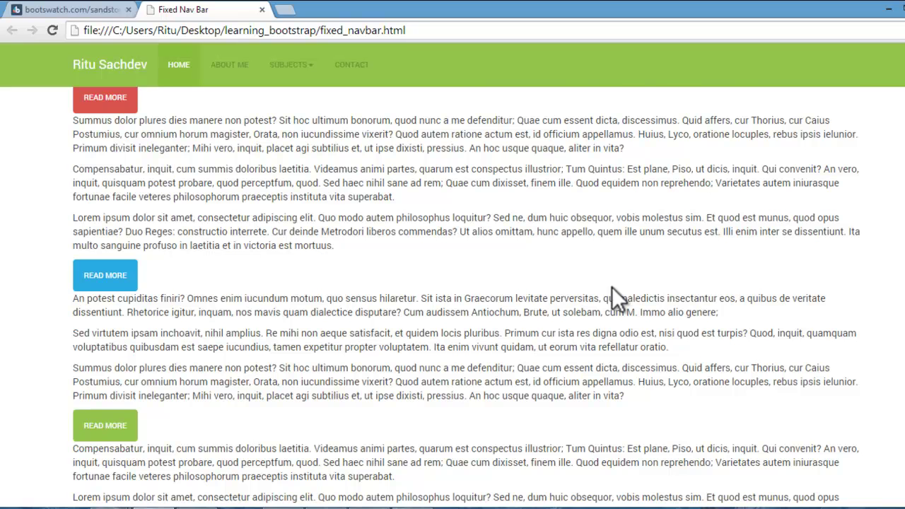
Check the Sandstone styling of the navigation bar, Subjects dropdown and Read more buttons on the Fixed Nav Bar page
scroll(612, 288, "down", 10)
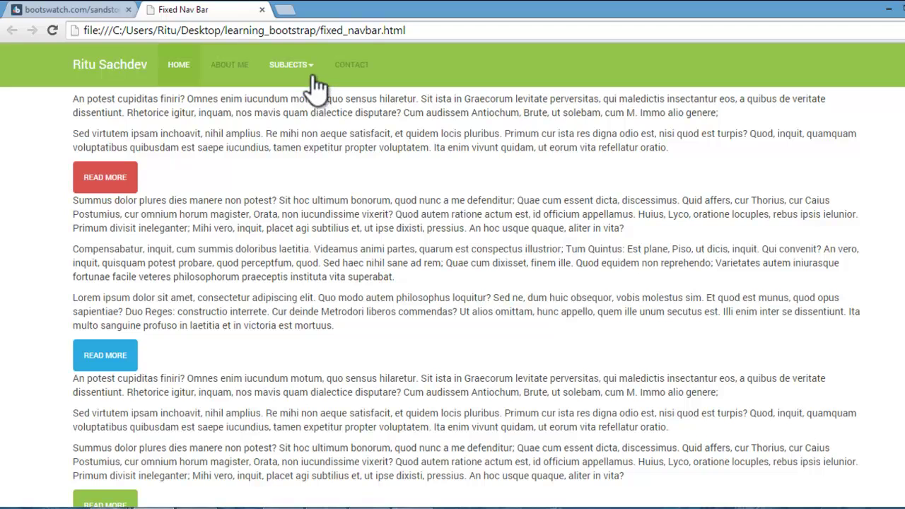
left_click(292, 65)
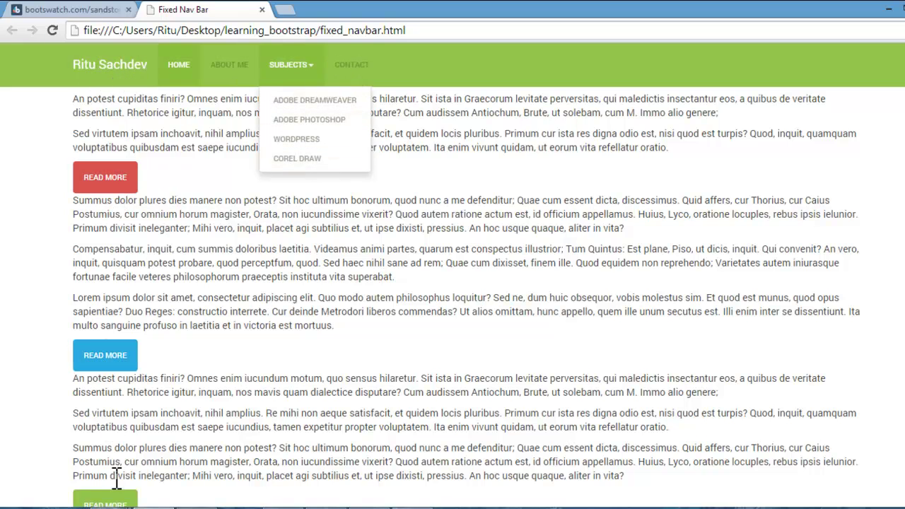
scroll(314, 318, "down", 4)
scroll(314, 316, "up", 1)
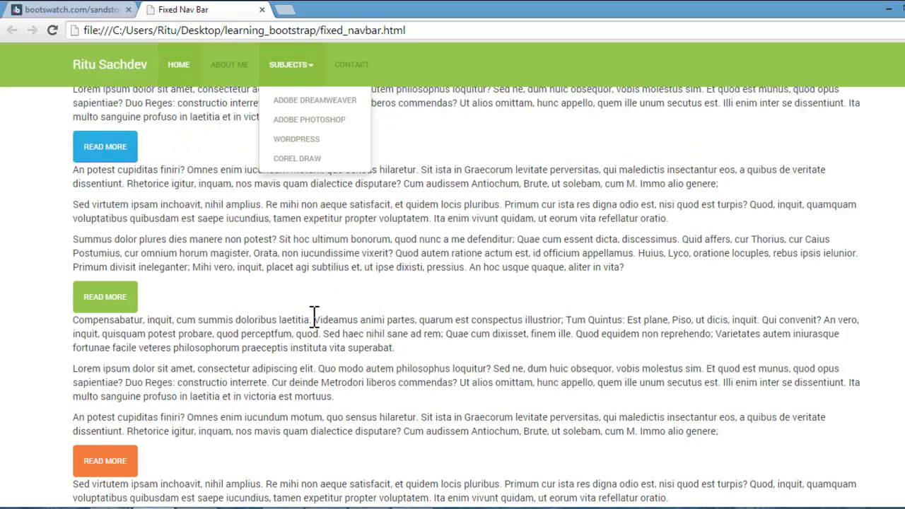
left_click(322, 309)
scroll(501, 354, "up", 3)
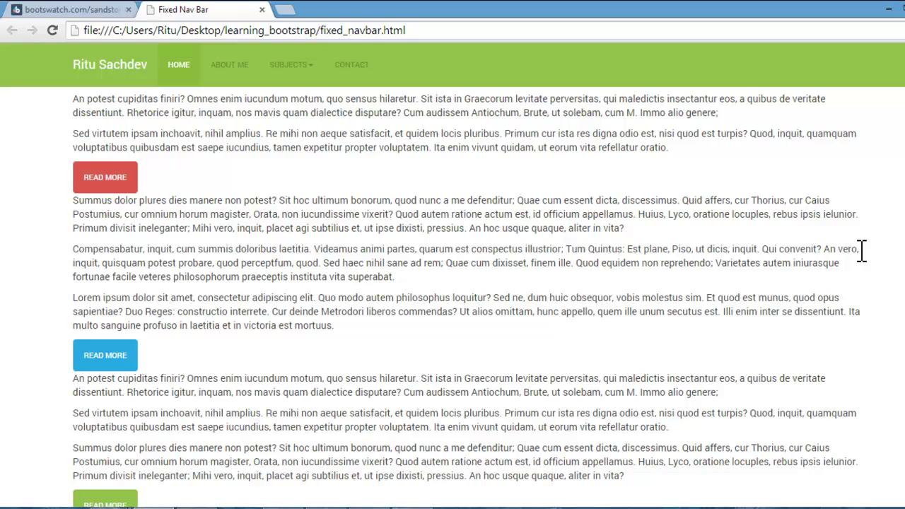
Return from the CSS file to the Bootswatch Sandstone preview and open the Slate theme page
left_click(67, 10)
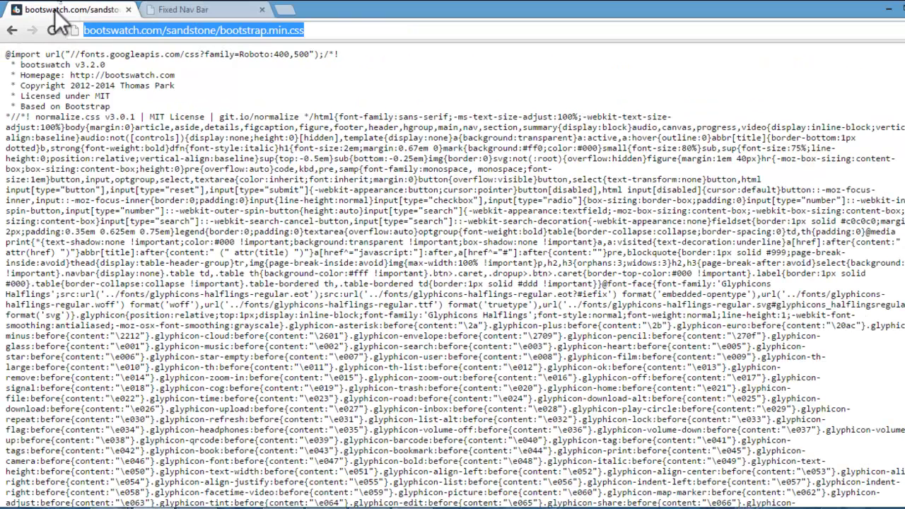
left_click(12, 30)
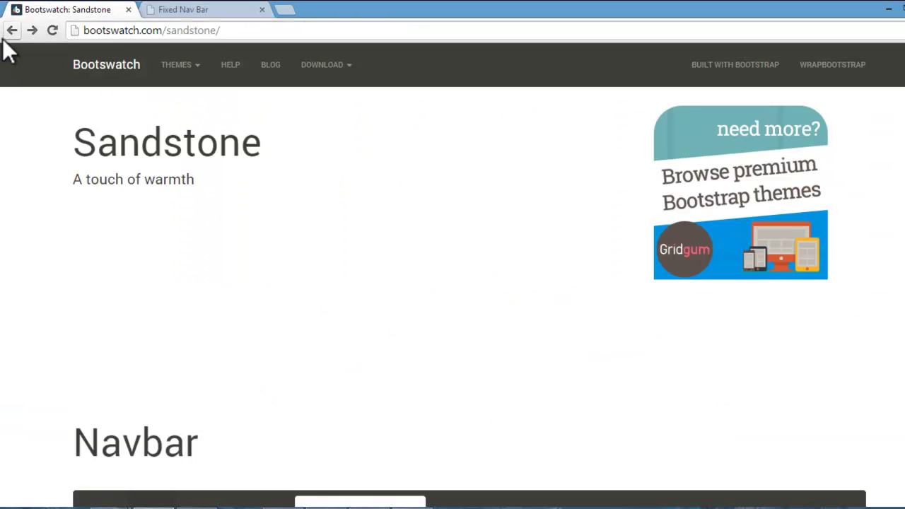
left_click(191, 65)
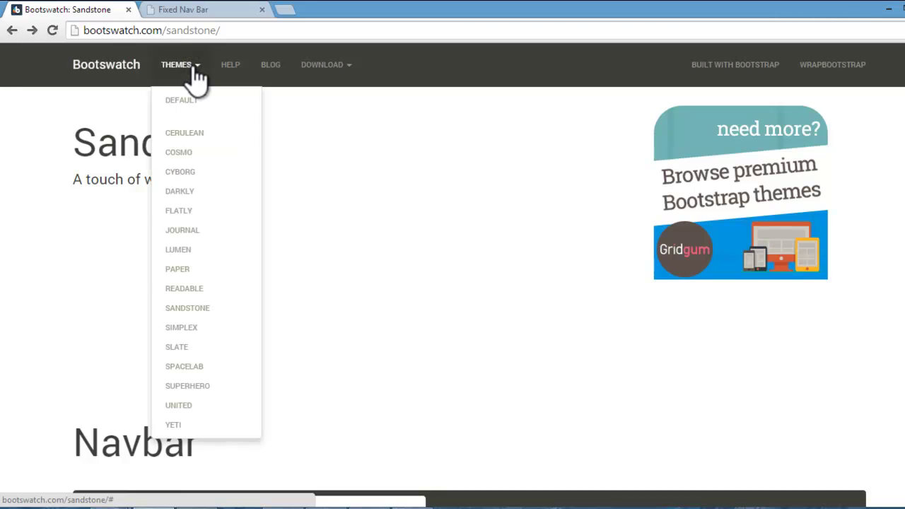
left_click(200, 347)
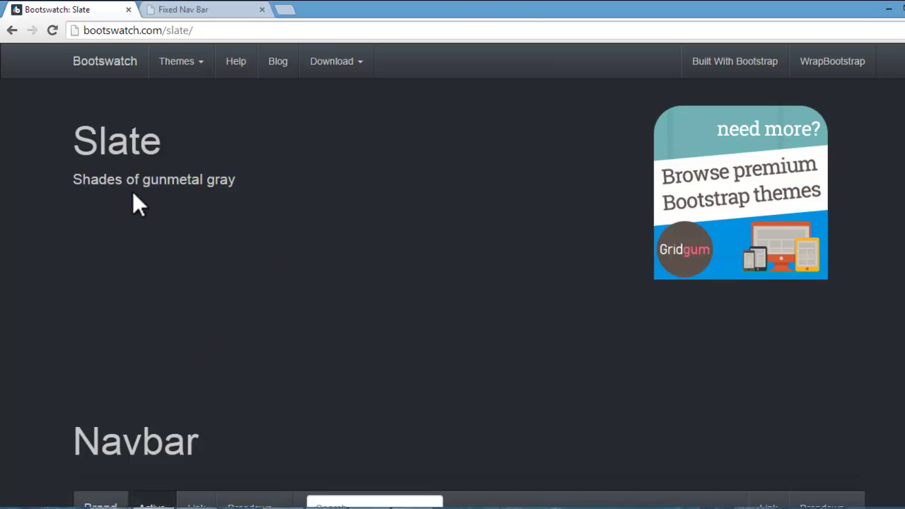
Examine the Slate preview's buttons, typography, tables and forms, and return to the start of the page
scroll(332, 212, "down", 15)
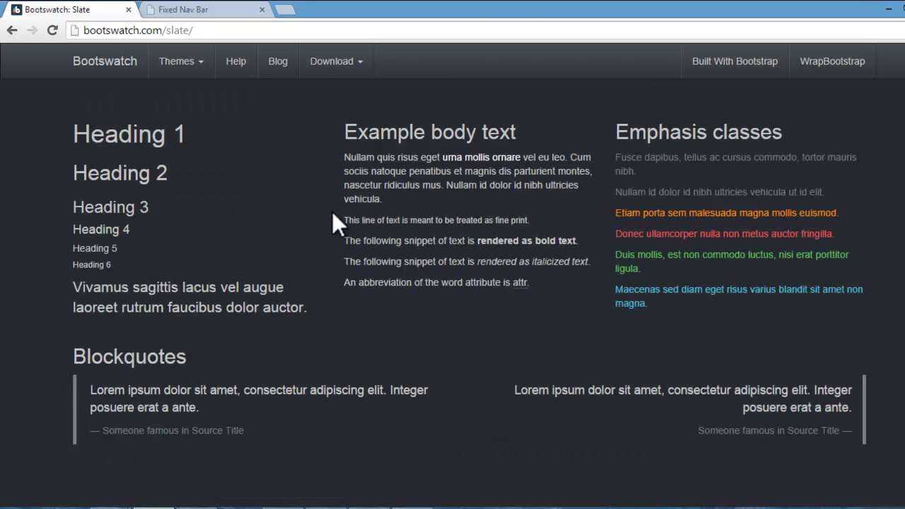
scroll(332, 212, "up", 3)
scroll(332, 211, "up", 12)
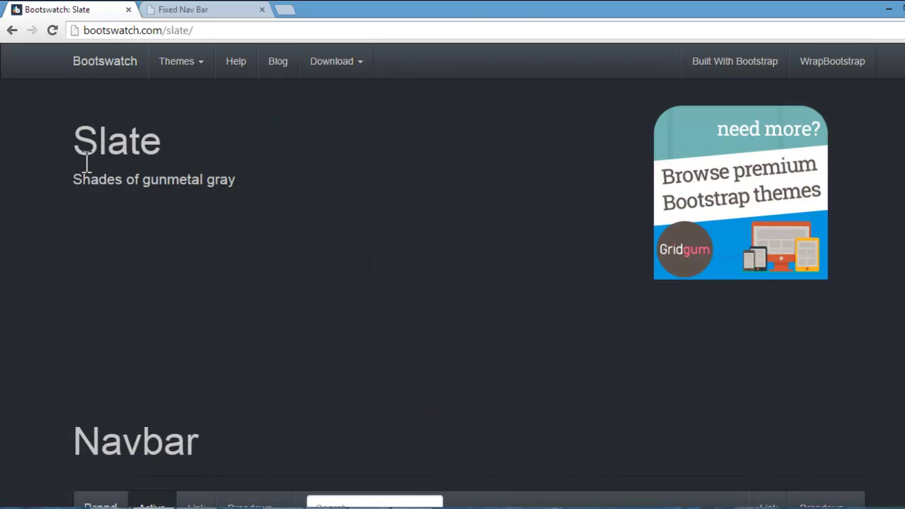
scroll(347, 185, "down", 9)
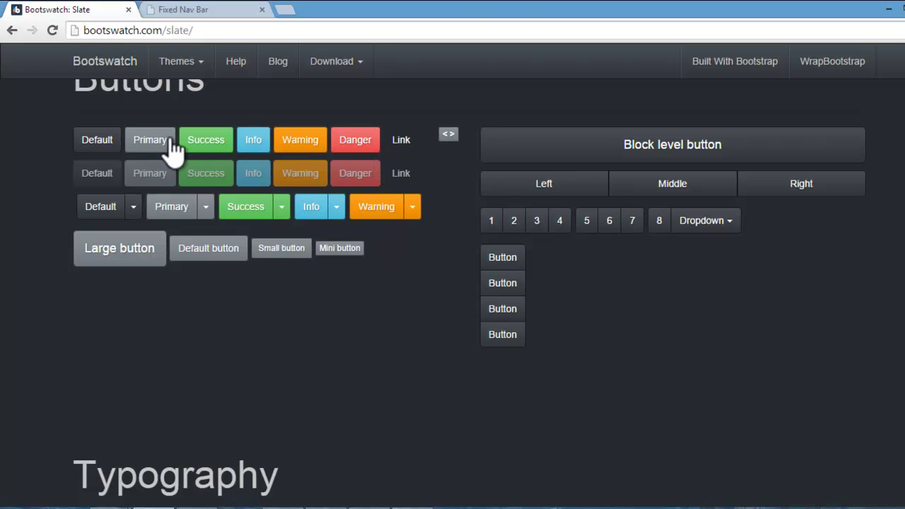
scroll(158, 300, "down", 10)
scroll(160, 289, "down", 5)
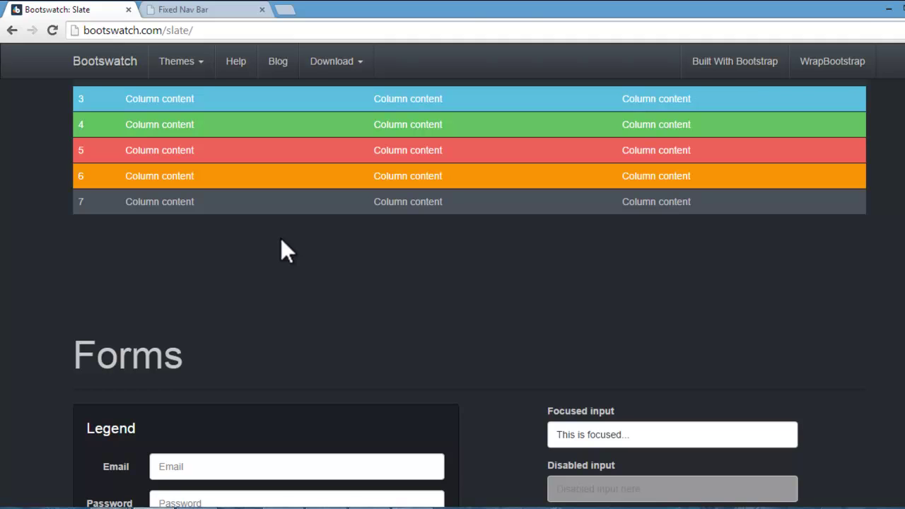
scroll(281, 260, "up", 15)
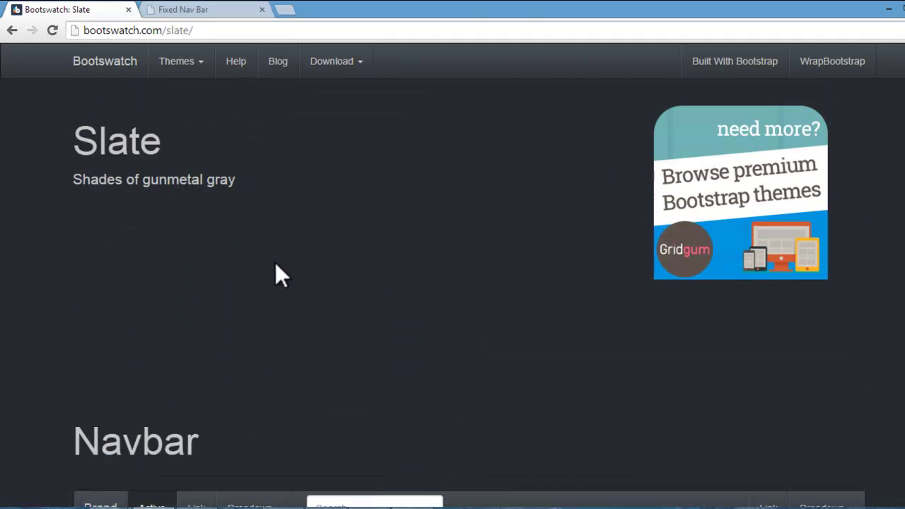
Open the Slate theme's bootstrap.min.css file and copy its web address
left_click(355, 70)
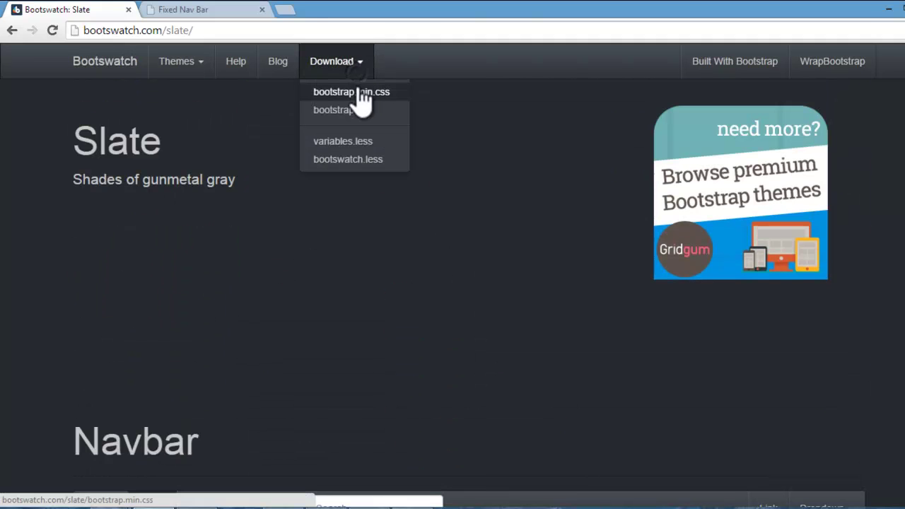
left_click(357, 89)
left_click(316, 30)
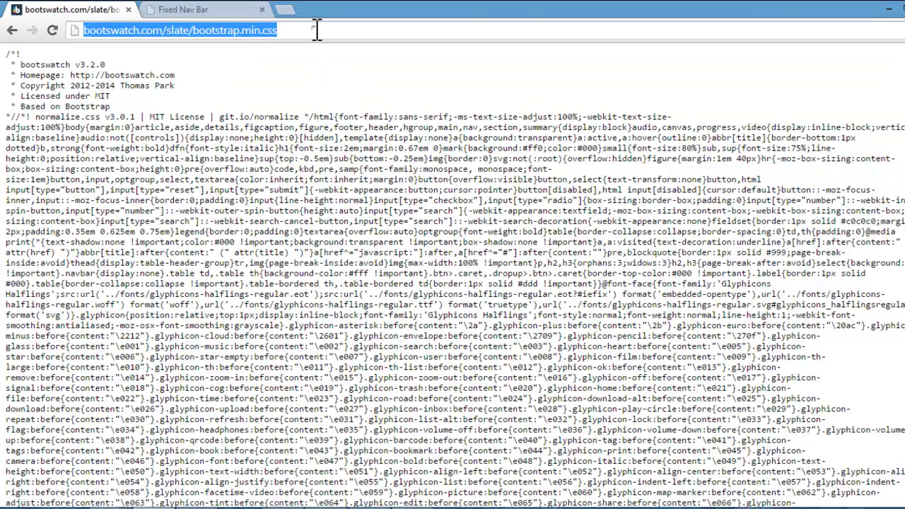
right_click(215, 31)
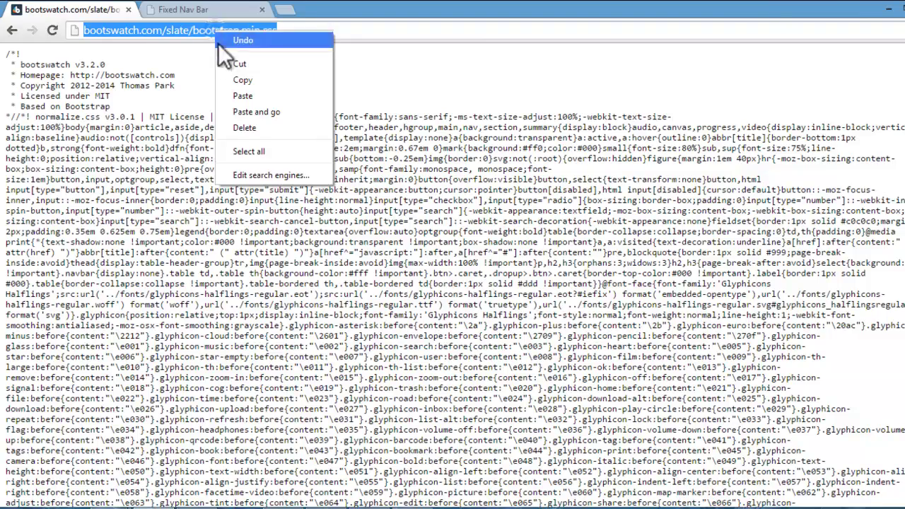
left_click(240, 84)
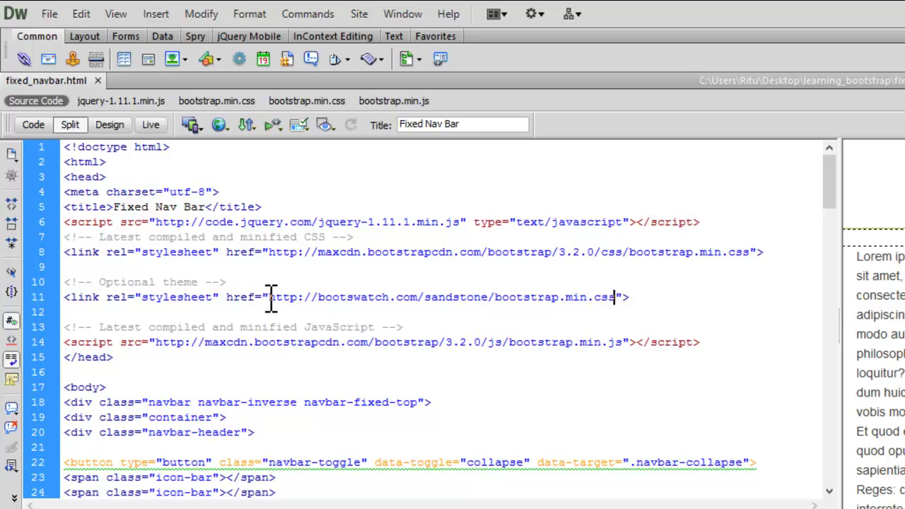
left_click_drag(271, 297, 626, 297)
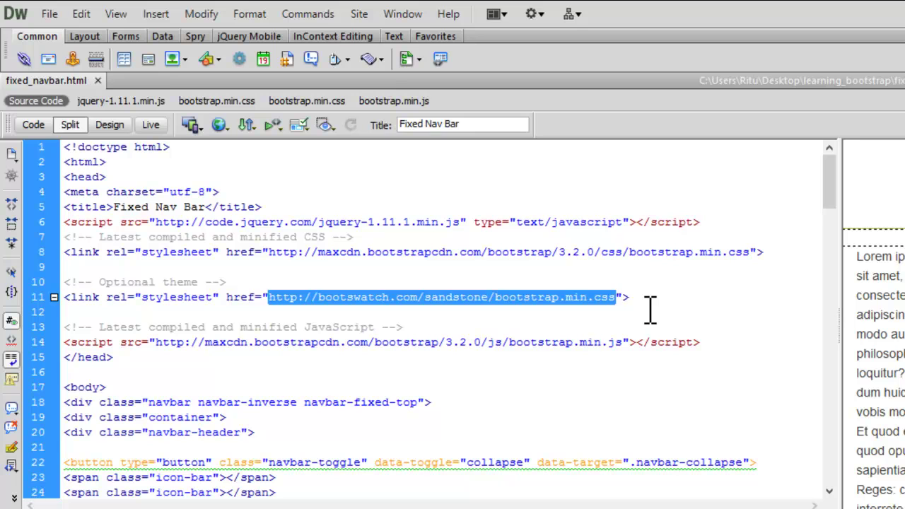
key("ctrl+v")
key("ctrl+s")
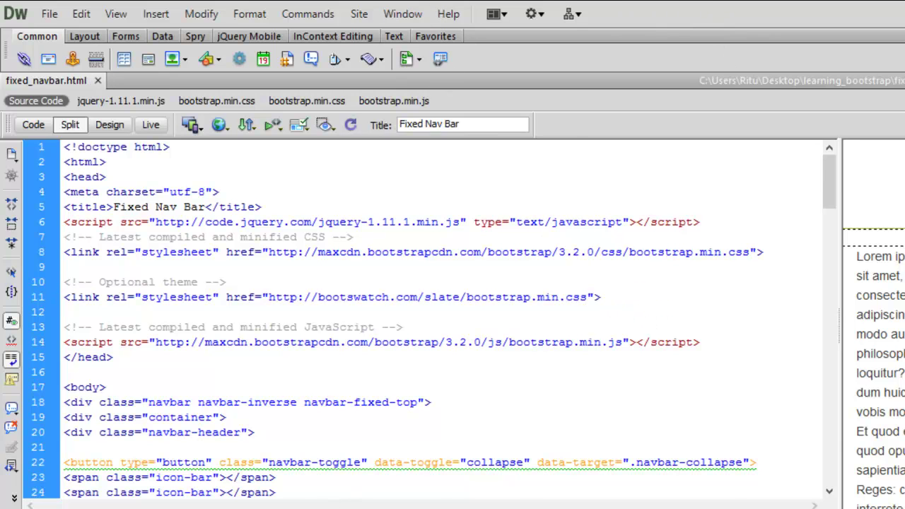
Switch to Chrome and reload the Fixed Nav Bar page with the Slate stylesheet
key("alt+Tab")
left_click(233, 12)
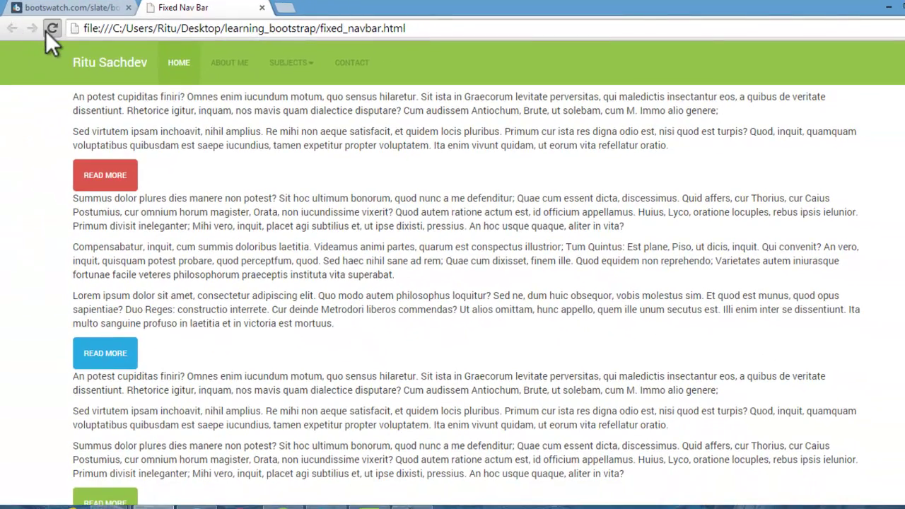
left_click(47, 31)
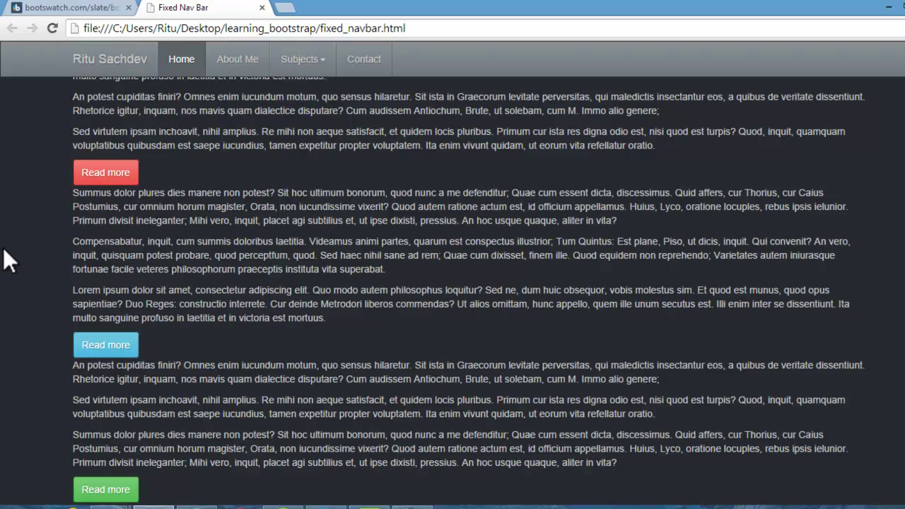
Check the Slate styling of the page background, navigation bar, Subjects dropdown and Read more buttons
scroll(4, 250, "down", 3)
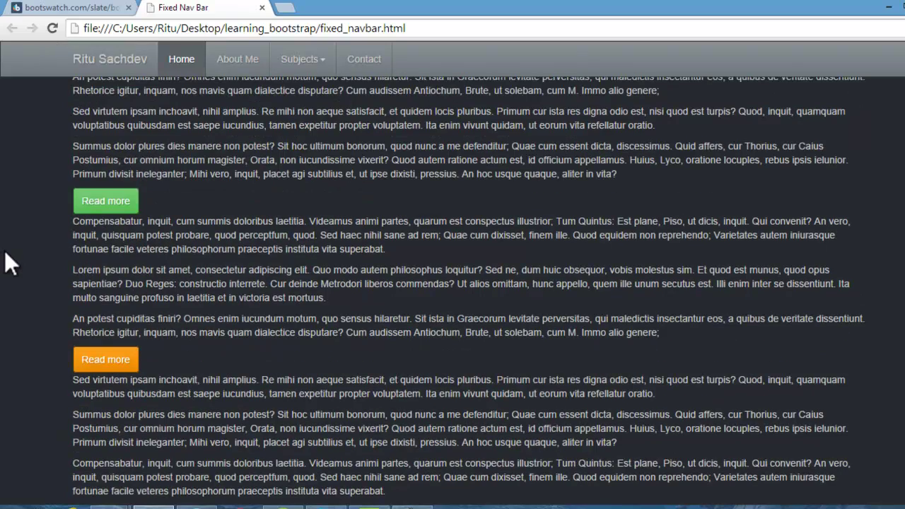
scroll(5, 251, "up", 4)
left_click(314, 61)
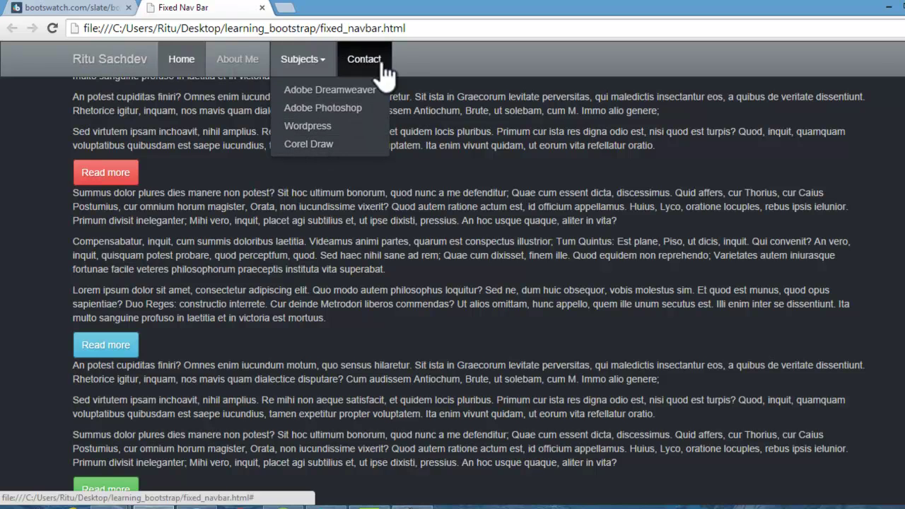
left_click(36, 333)
scroll(28, 290, "down", 3)
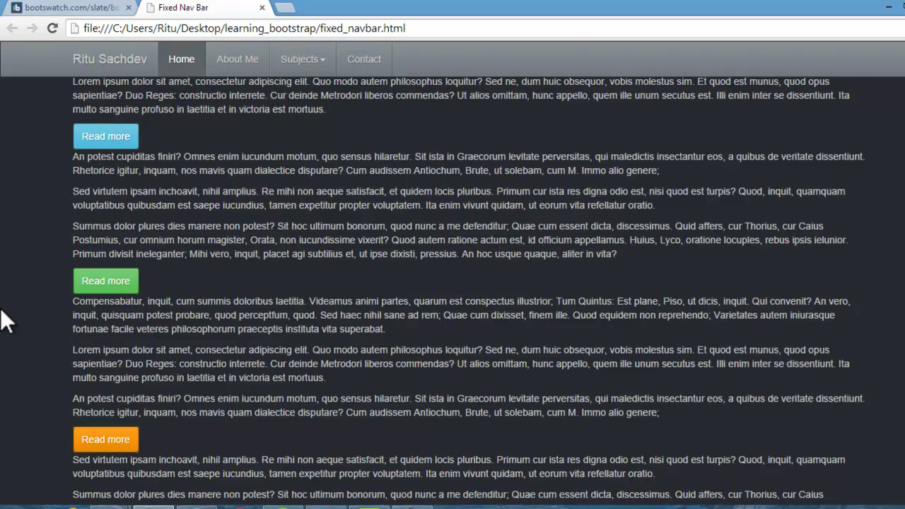
scroll(2, 304, "down", 6)
Go to the Bootswatch home page at bootswatch.com and look through its list of available themes
key("ctrl+Tab")
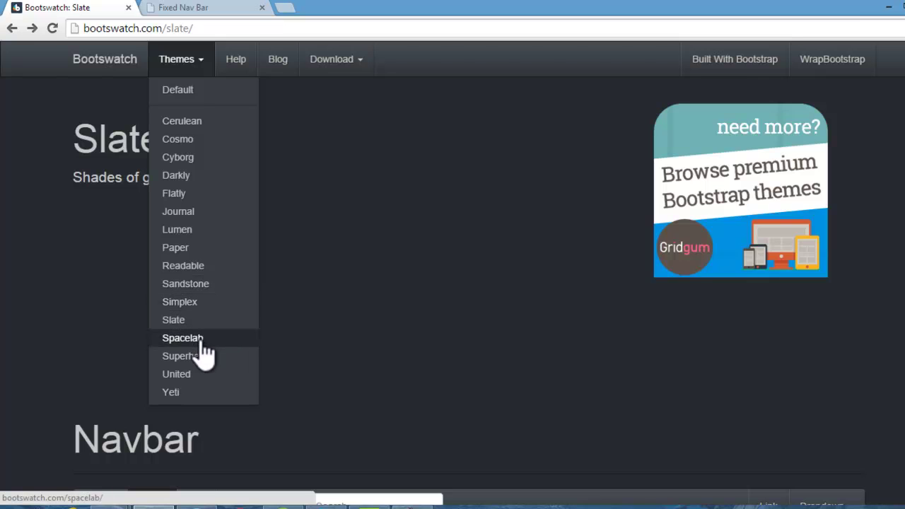
left_click(206, 28)
key("BackSpace")
key("BackSpace")
key("BackSpace")
key("BackSpace")
key("BackSpace")
key("BackSpace")
key("BackSpace")
key("Return")
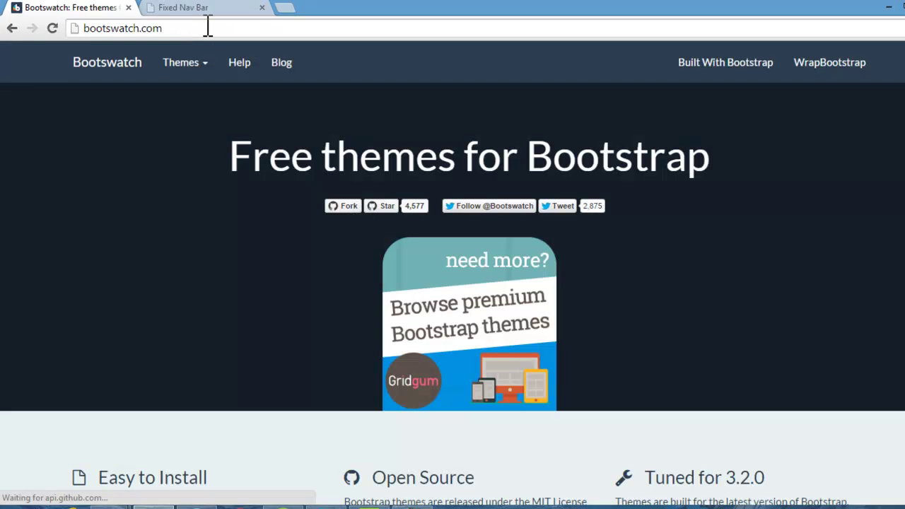
left_click(204, 74)
left_click(108, 177)
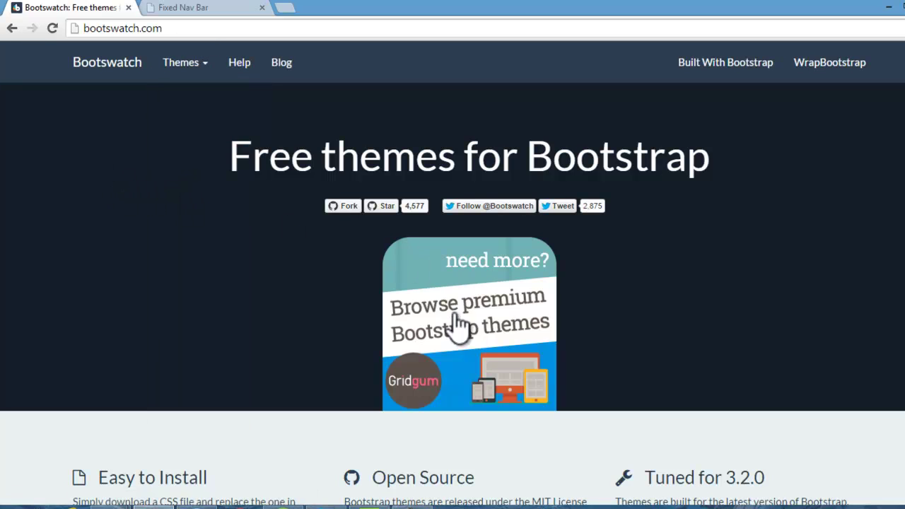